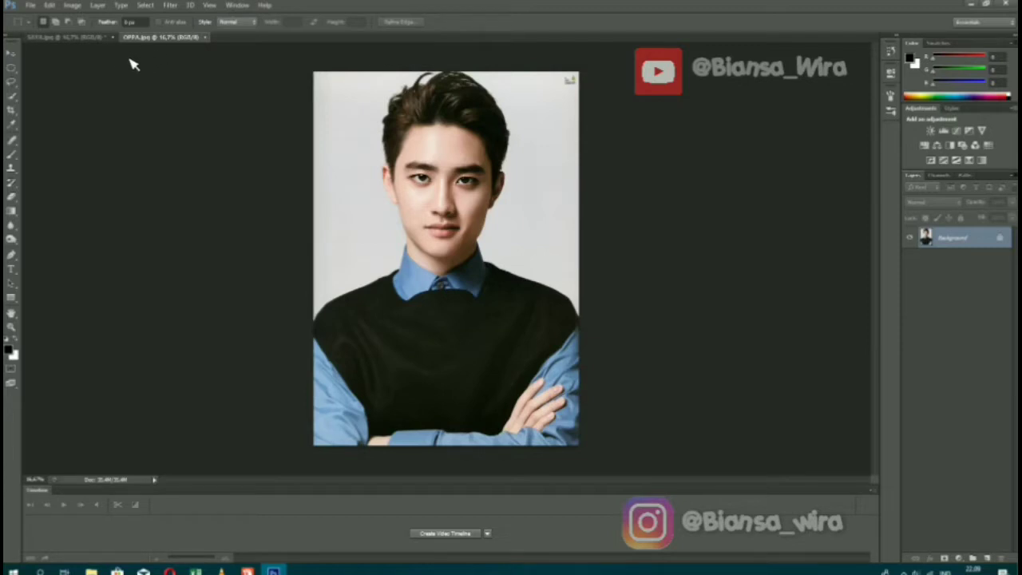
Compare the SAYA.jpg and OPPA.jpg tabs, ending on SAYA.jpg with the Lasso tool active
left_click(83, 38)
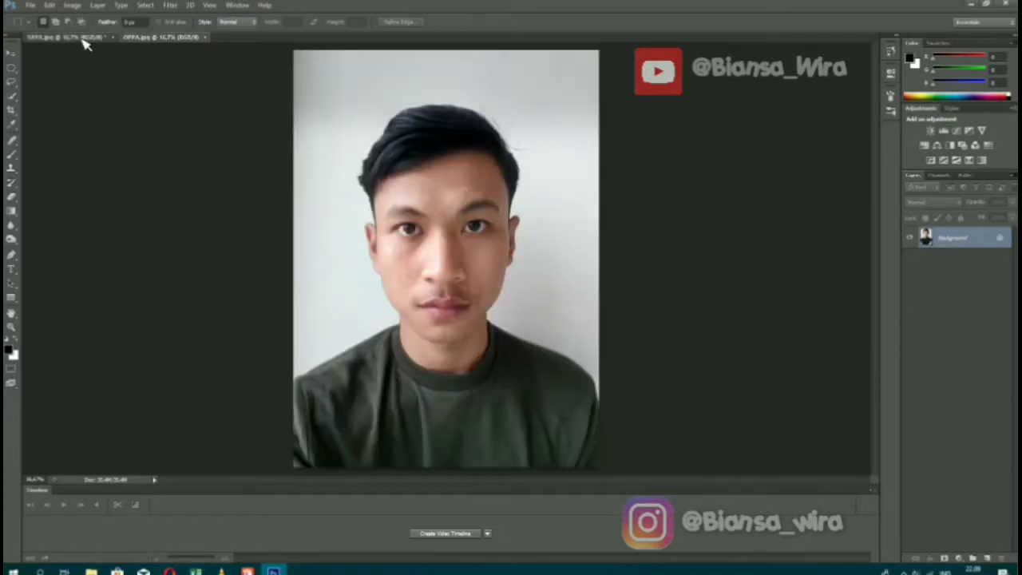
left_click(164, 38)
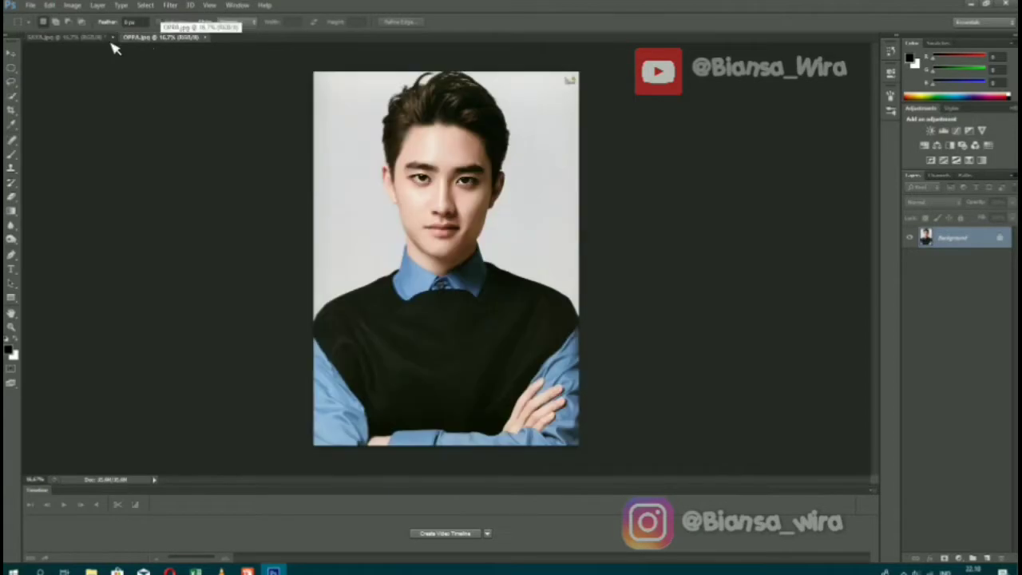
left_click(78, 40)
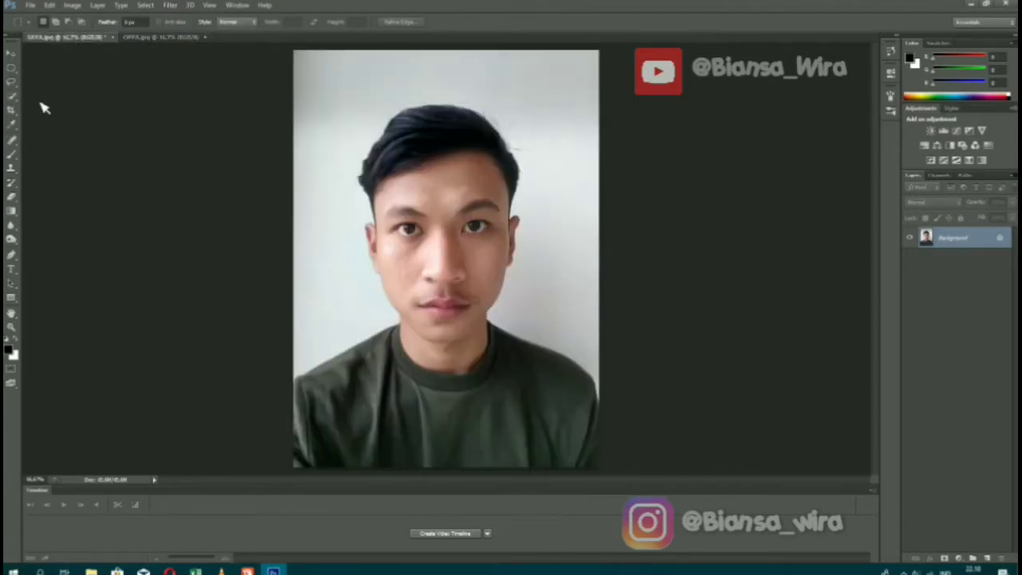
left_click(13, 83)
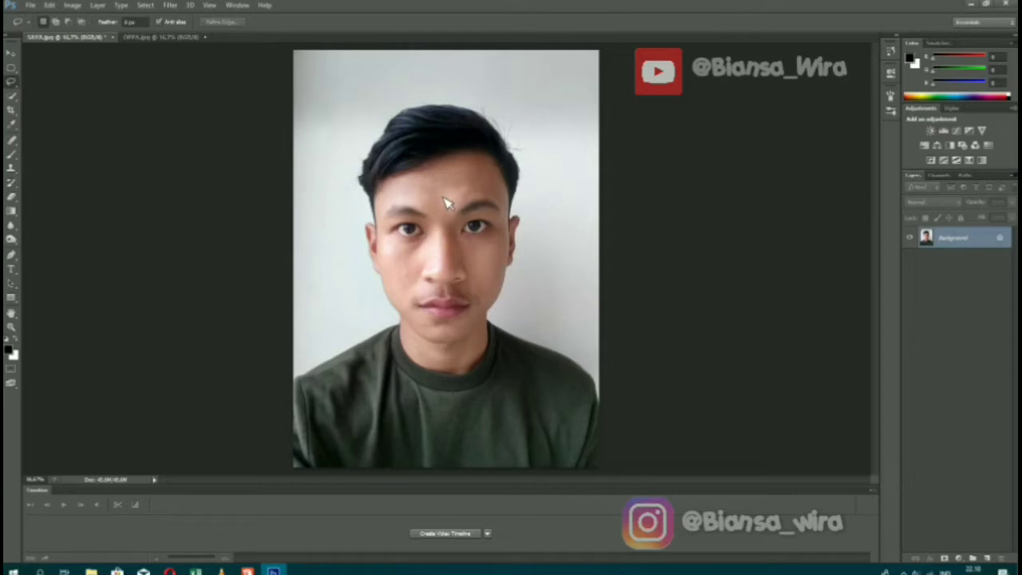
Lasso SAYA's face from forehead to chin, covering eyes, nose and mouth, then take the Move tool
mouse_move(439, 193)
left_mouse_down()
mouse_move(386, 251)
mouse_move(410, 278)
mouse_move(426, 337)
left_mouse_up()
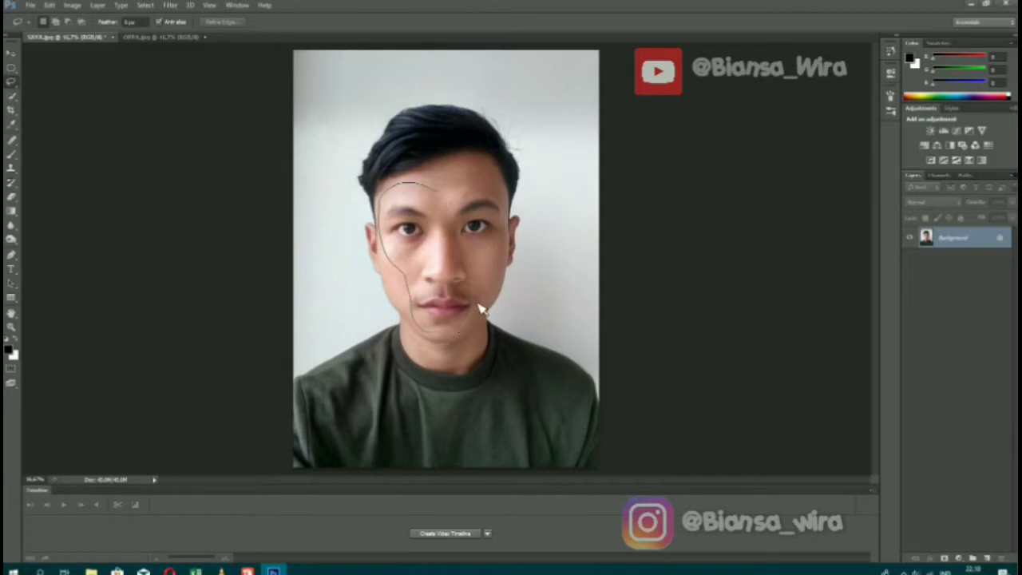
mouse_move(482, 307)
left_mouse_down()
mouse_move(483, 255)
mouse_move(514, 216)
mouse_move(506, 191)
mouse_move(466, 181)
mouse_move(435, 192)
left_mouse_up()
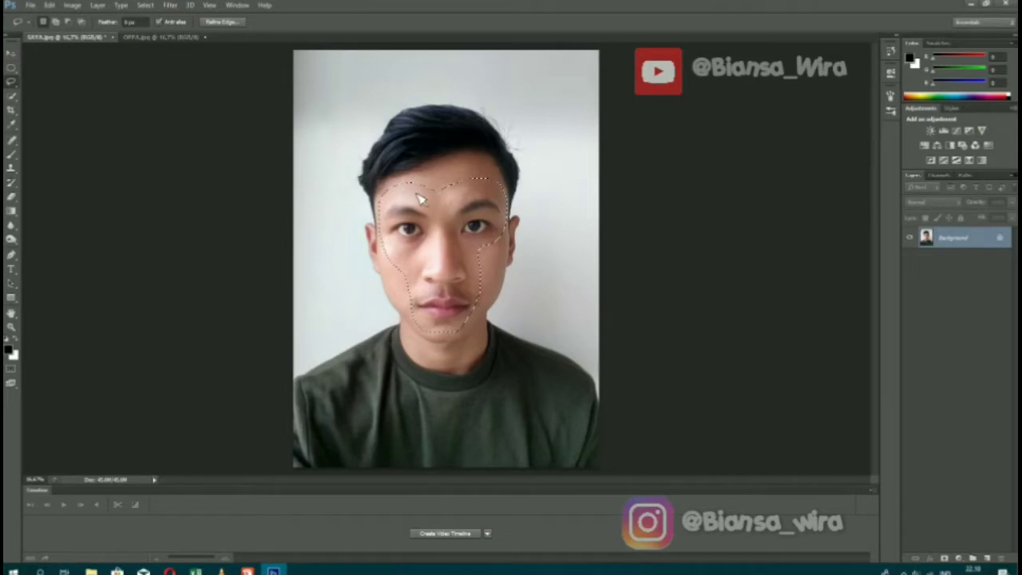
left_click(12, 53)
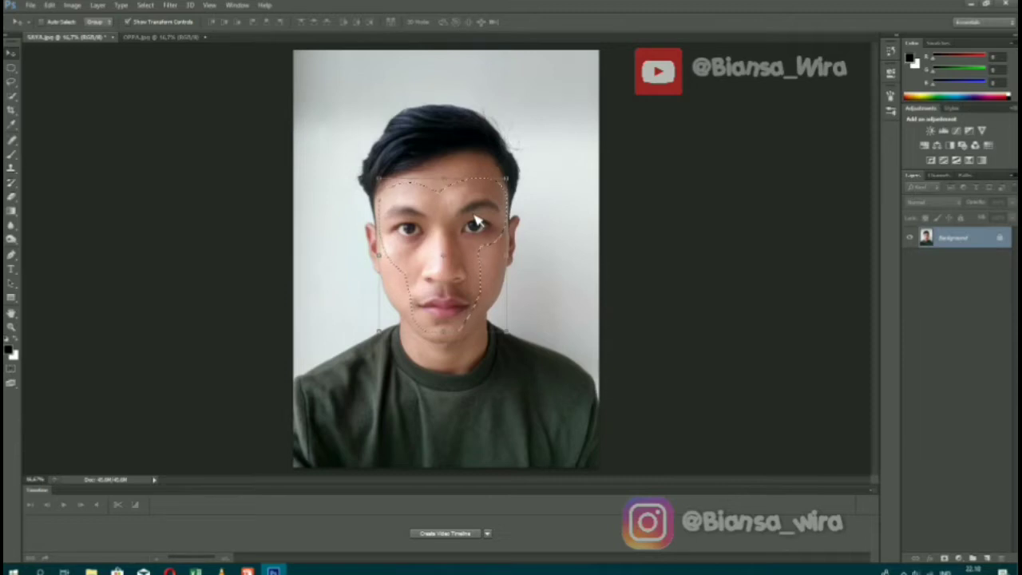
Drag SAYA's face into OPPA.jpg as Layer 1 and scale it down over the man's face
mouse_move(476, 222)
left_mouse_down()
mouse_move(183, 43)
mouse_move(436, 206)
mouse_move(432, 220)
mouse_move(484, 218)
left_mouse_up()
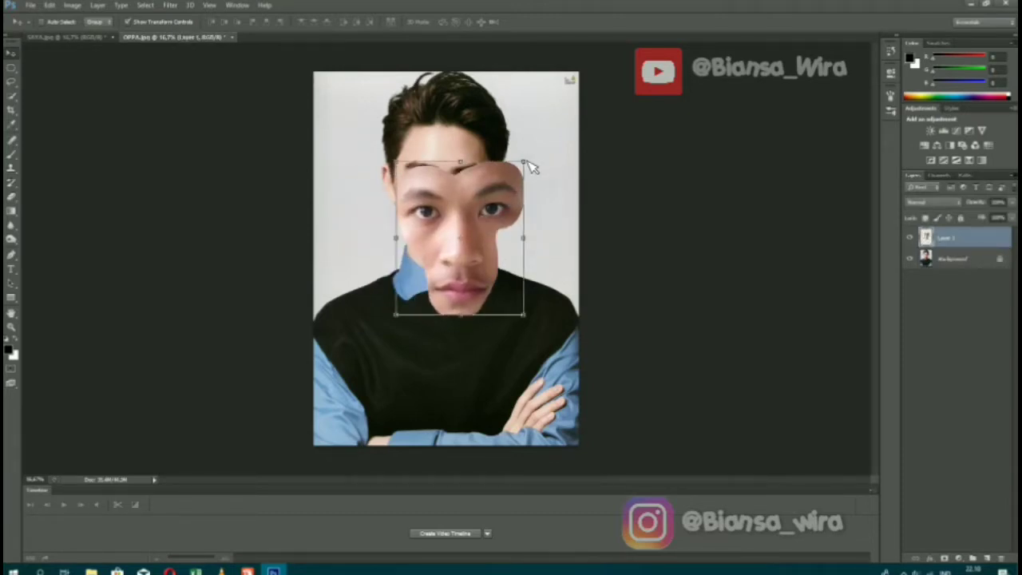
mouse_move(524, 162)
left_mouse_down()
mouse_move(464, 226)
mouse_move(467, 179)
left_mouse_up()
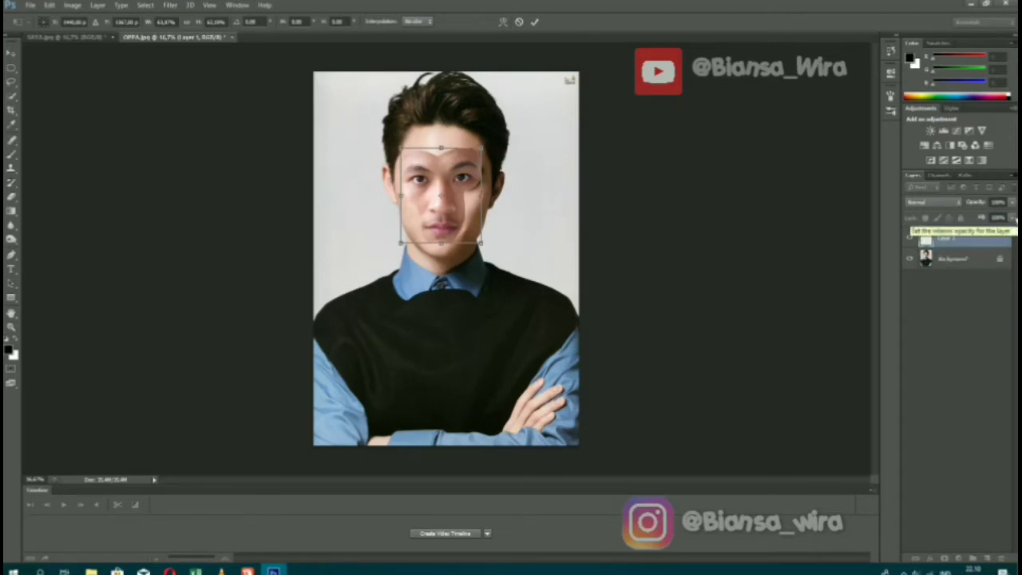
Lower Layer 1's Fill to about 80%
left_click(1013, 218)
mouse_move(1014, 233)
left_mouse_down()
mouse_move(976, 243)
mouse_move(999, 243)
left_mouse_up()
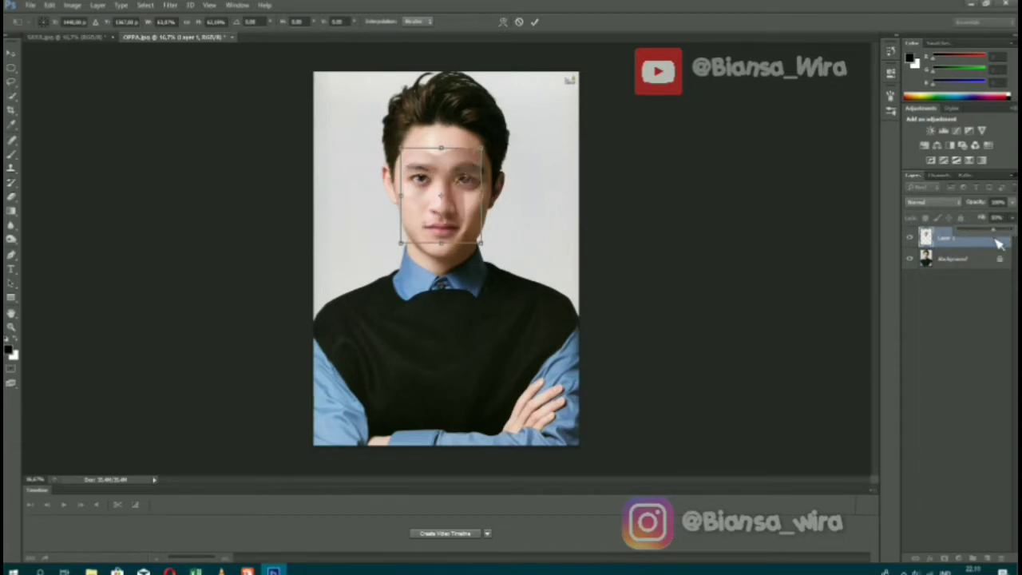
left_click(488, 156)
Resize and slightly rotate the face to align with the man's eyes, nose and mouth
left_click_drag(487, 154, 486, 159)
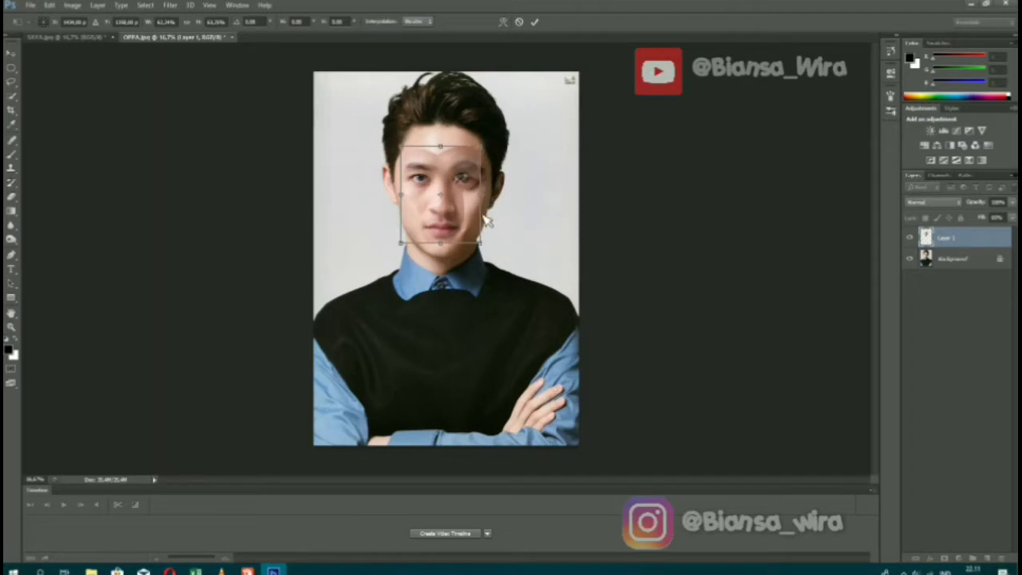
left_click_drag(493, 254, 495, 259)
left_click_drag(491, 156, 496, 159)
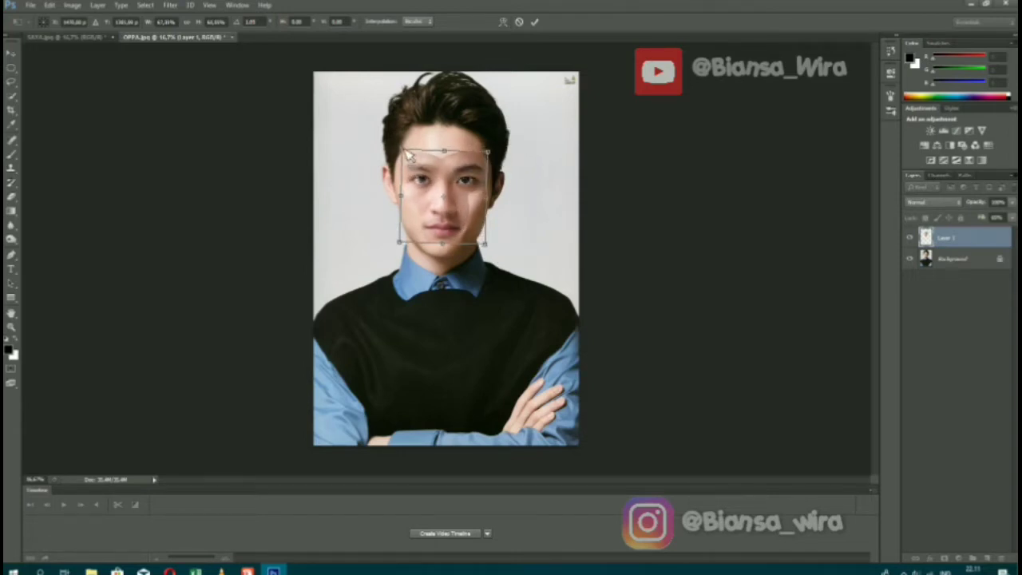
left_click_drag(405, 154, 406, 153)
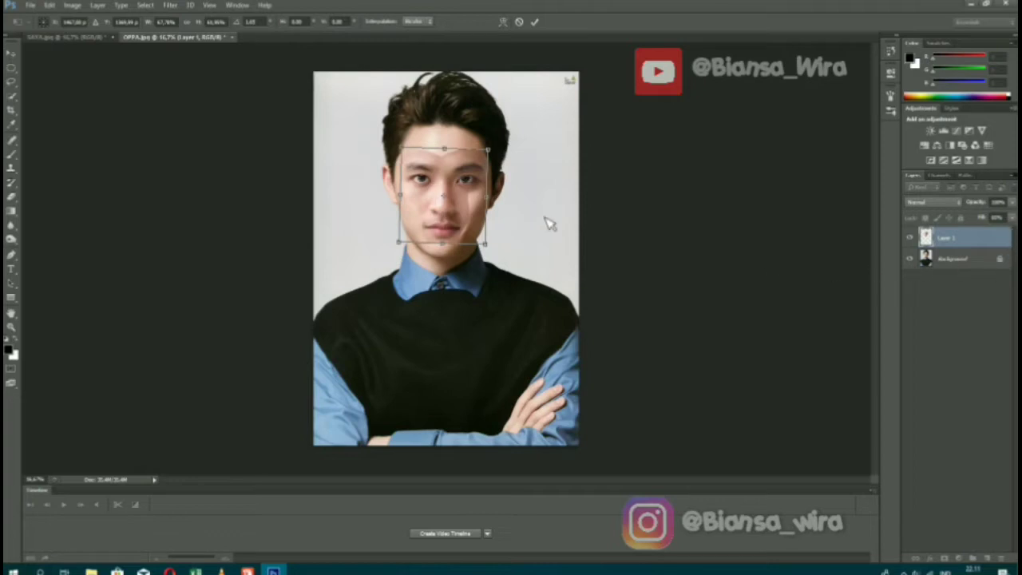
Commit the face transform on Layer 1
left_click(535, 22)
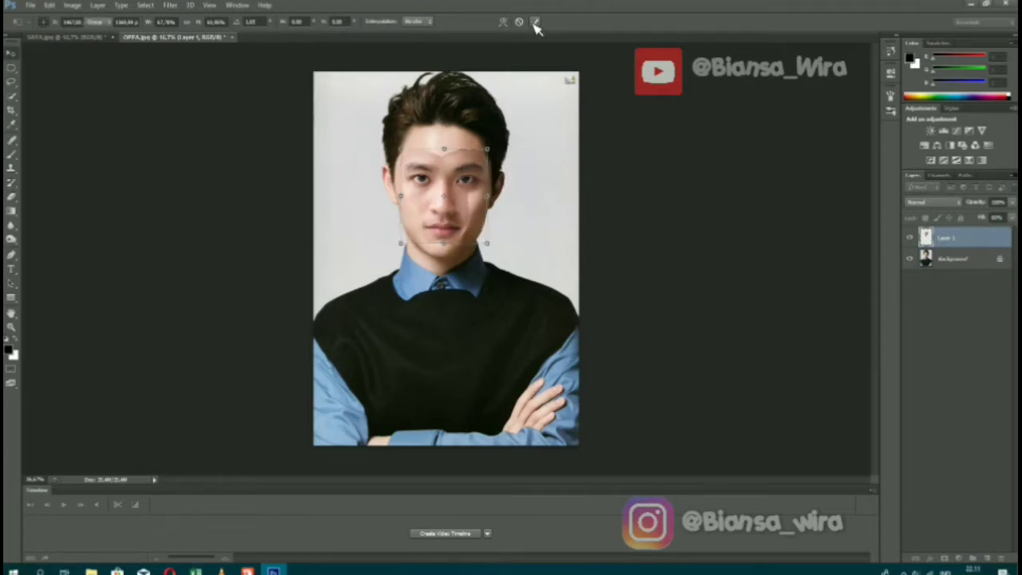
left_click(1013, 218)
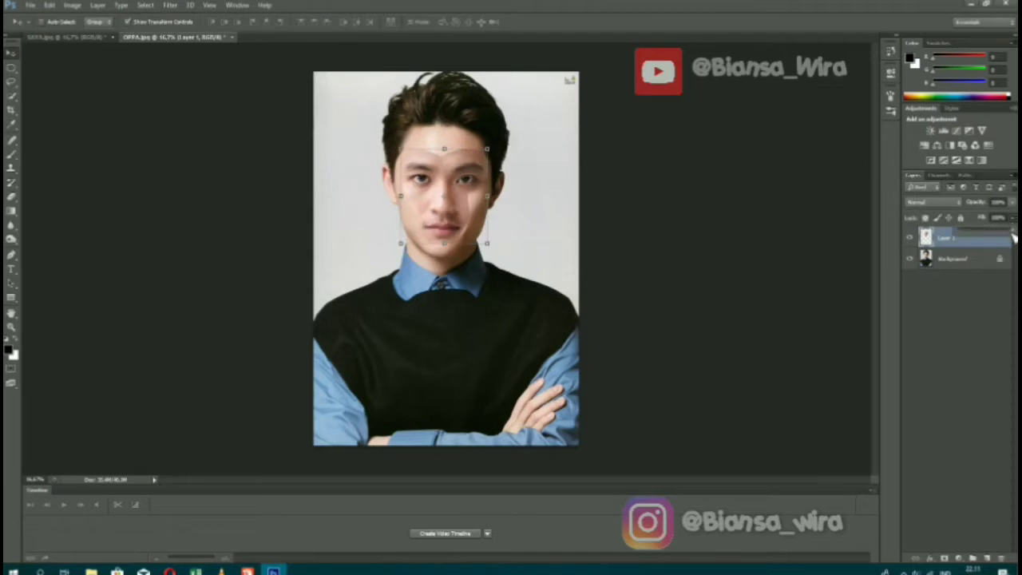
left_click(809, 263)
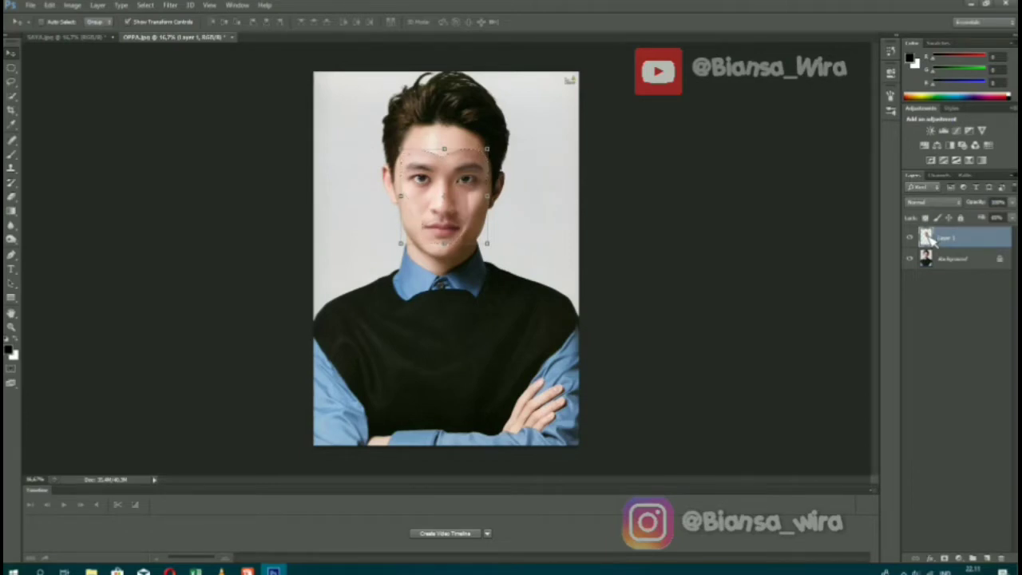
Try Image Auto Tone and Auto Contrast, then step backward to undo both
left_click(73, 6)
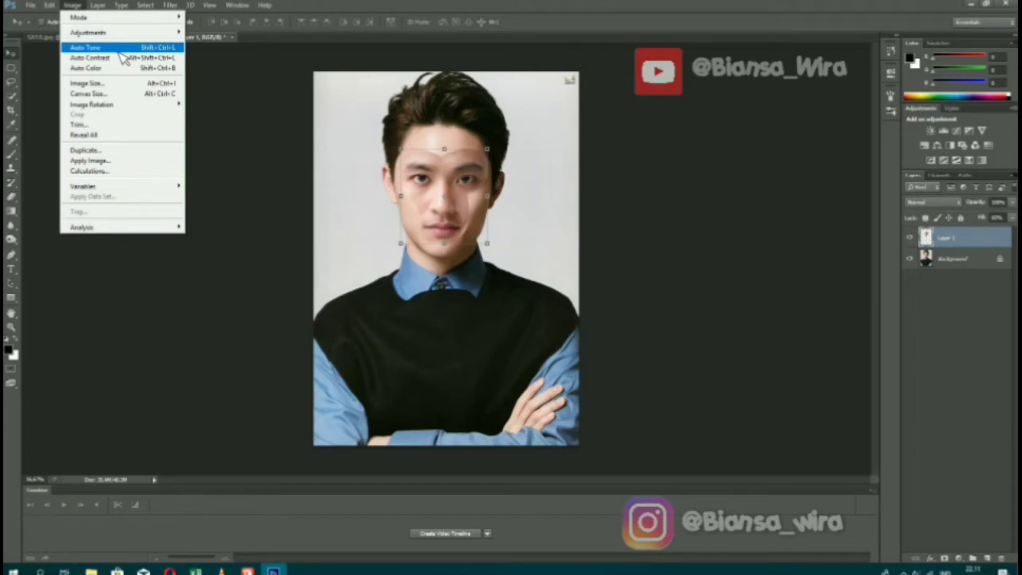
left_click(121, 51)
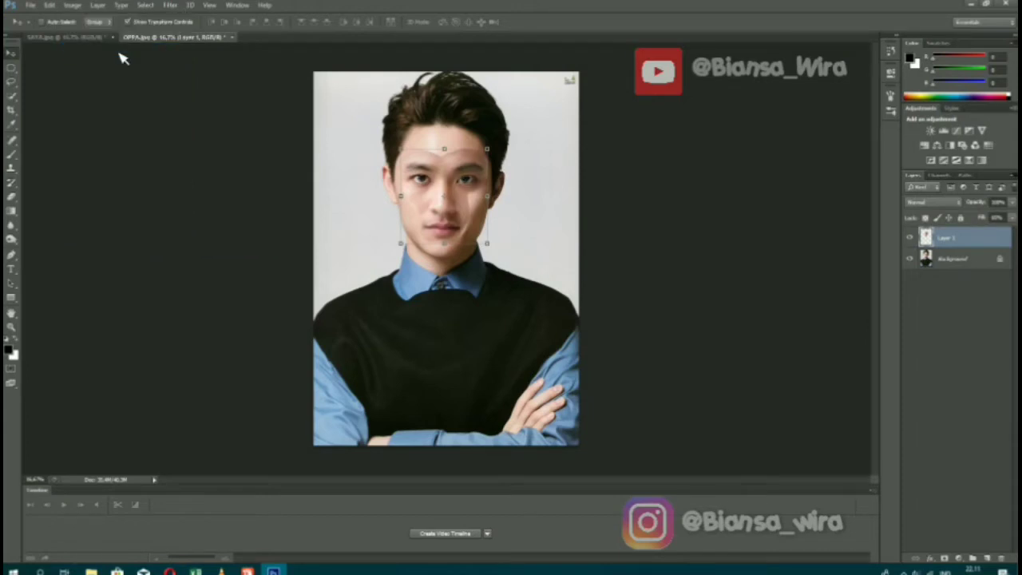
left_click(71, 5)
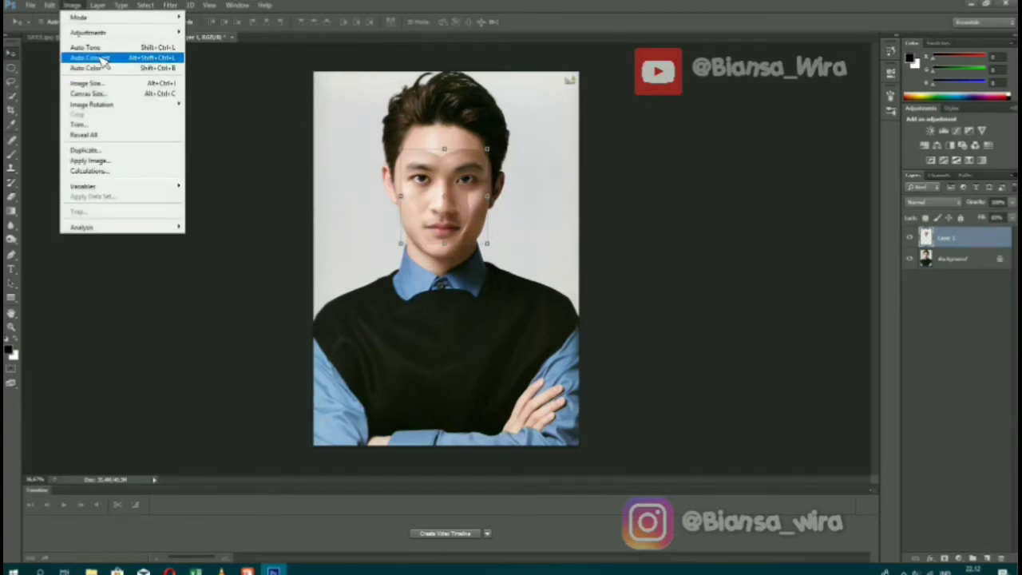
left_click(103, 58)
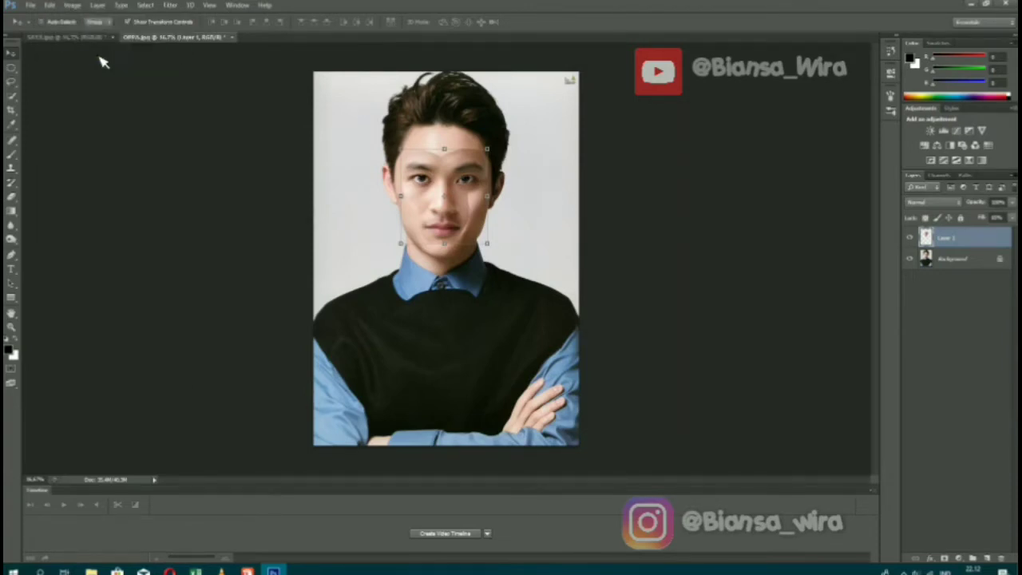
left_click(50, 4)
left_click(84, 39)
Match Layer 1's colours using Match Color with OPPA.jpg as source and the Merged layer
left_click(74, 6)
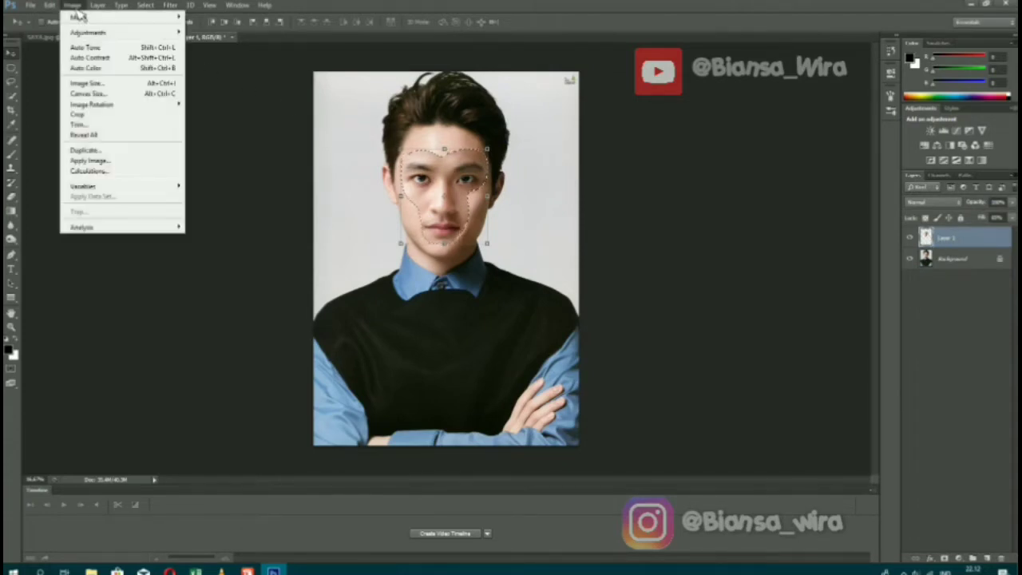
mouse_move(121, 32)
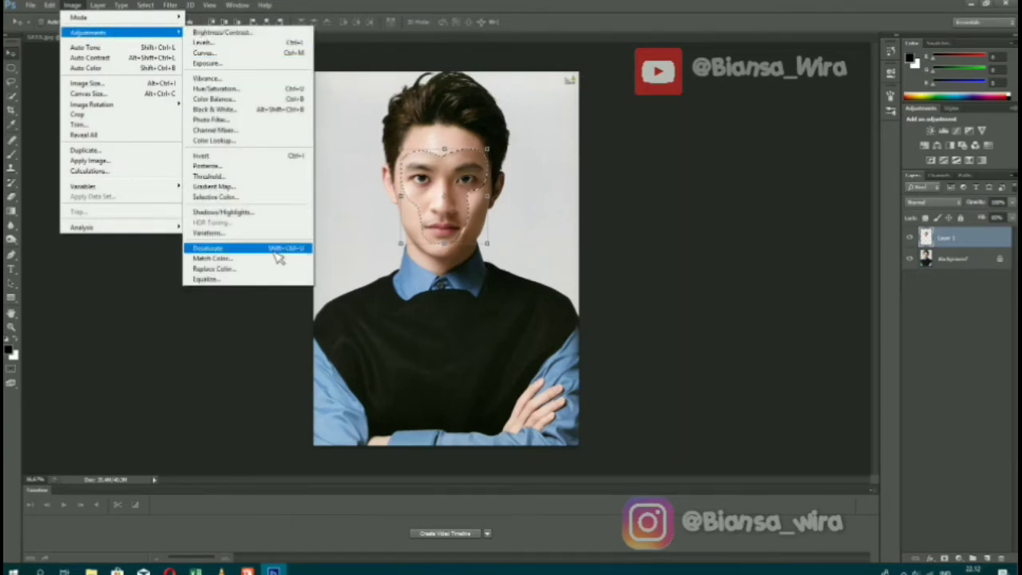
left_click(271, 258)
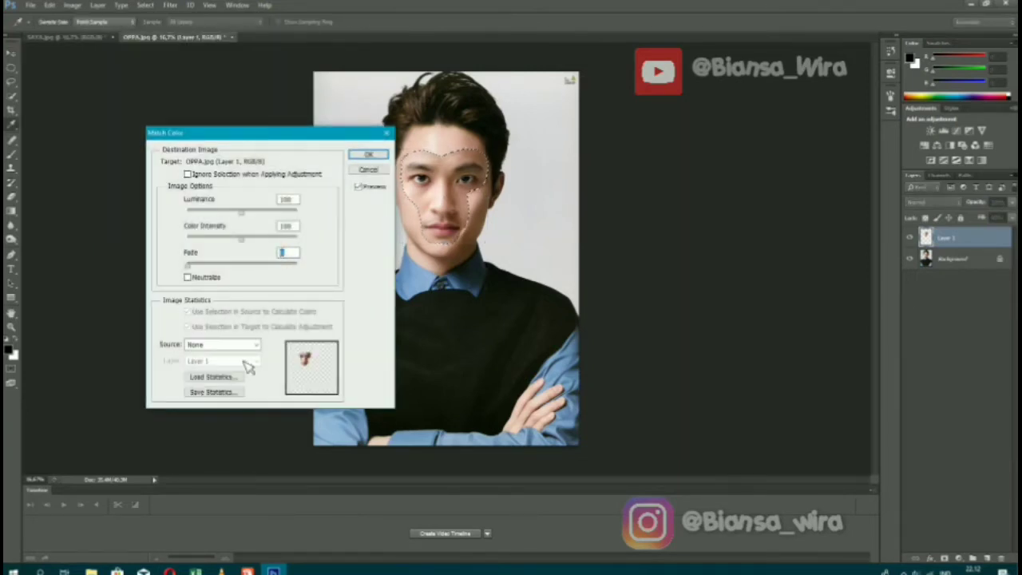
left_click_drag(290, 136, 225, 86)
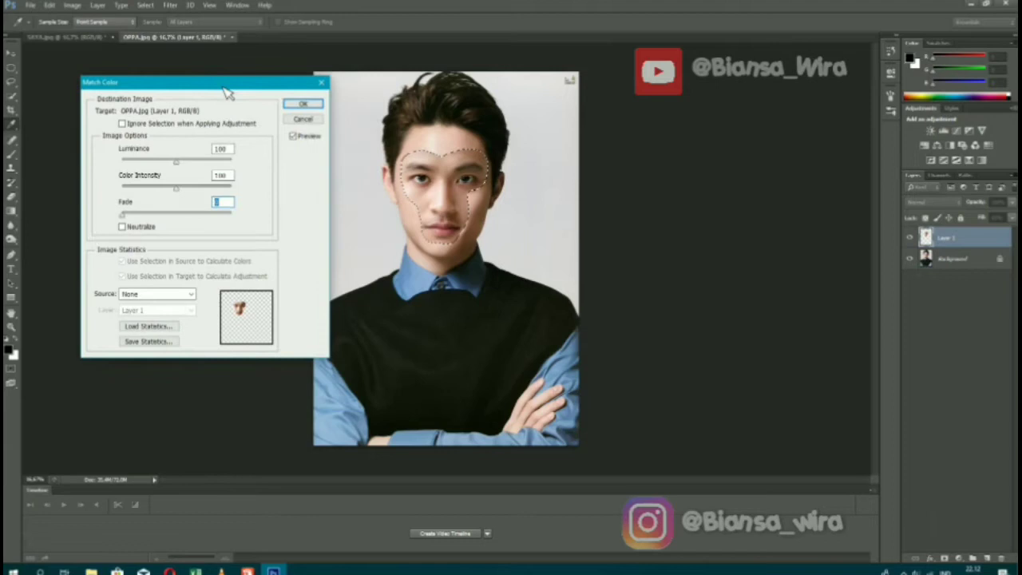
left_click(191, 294)
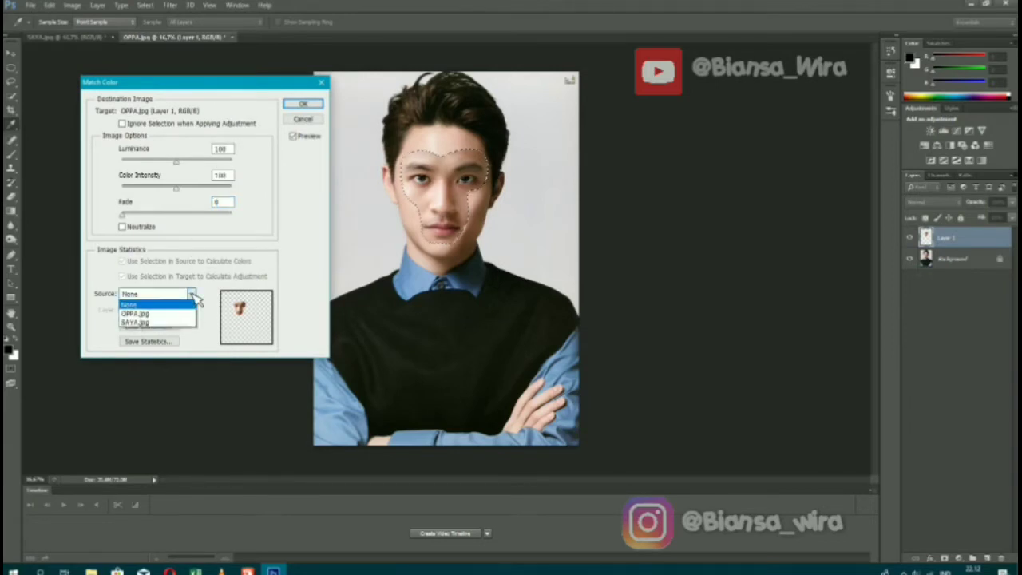
left_click(194, 314)
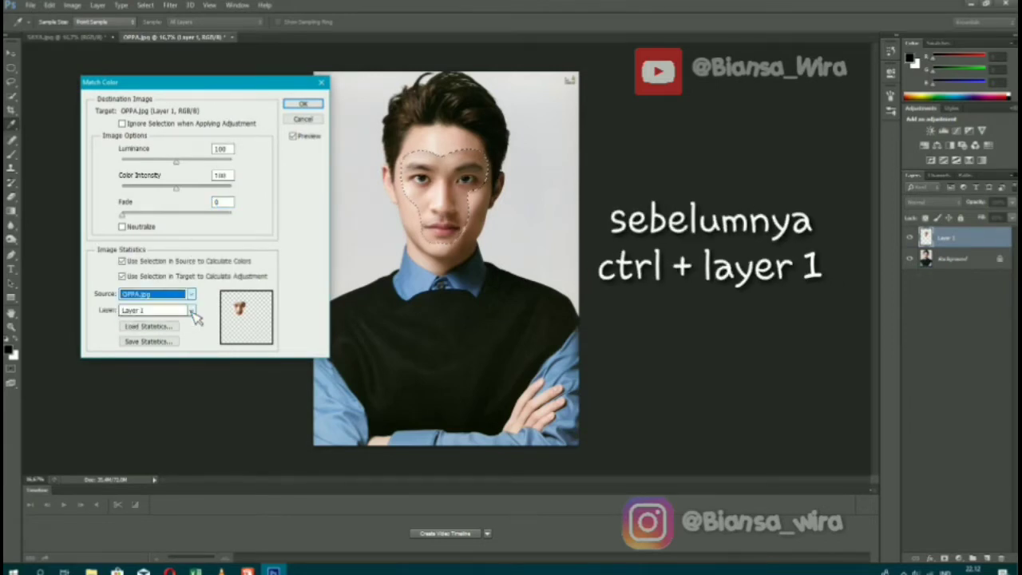
left_click(191, 311)
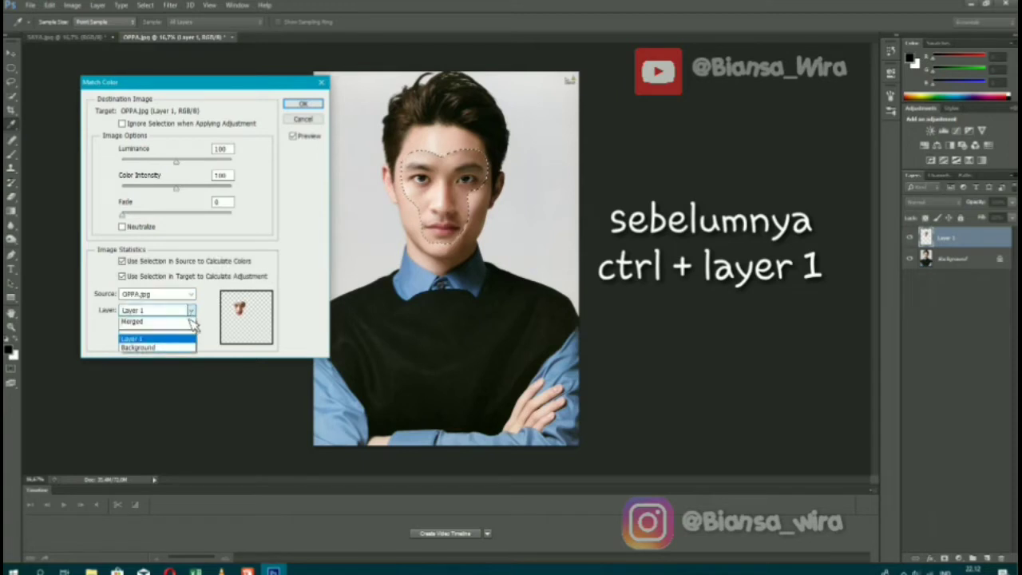
left_click(183, 349)
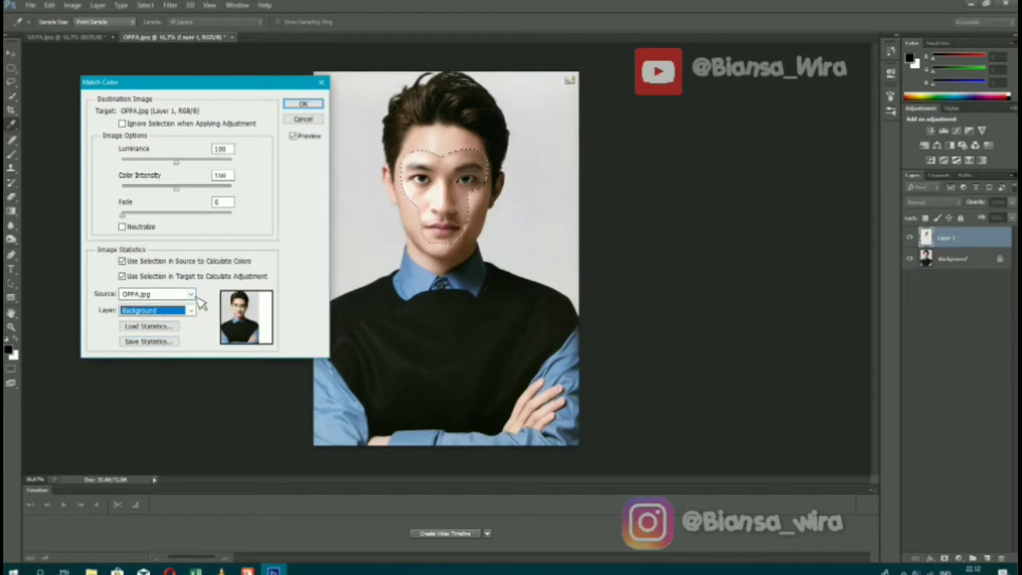
left_click(192, 312)
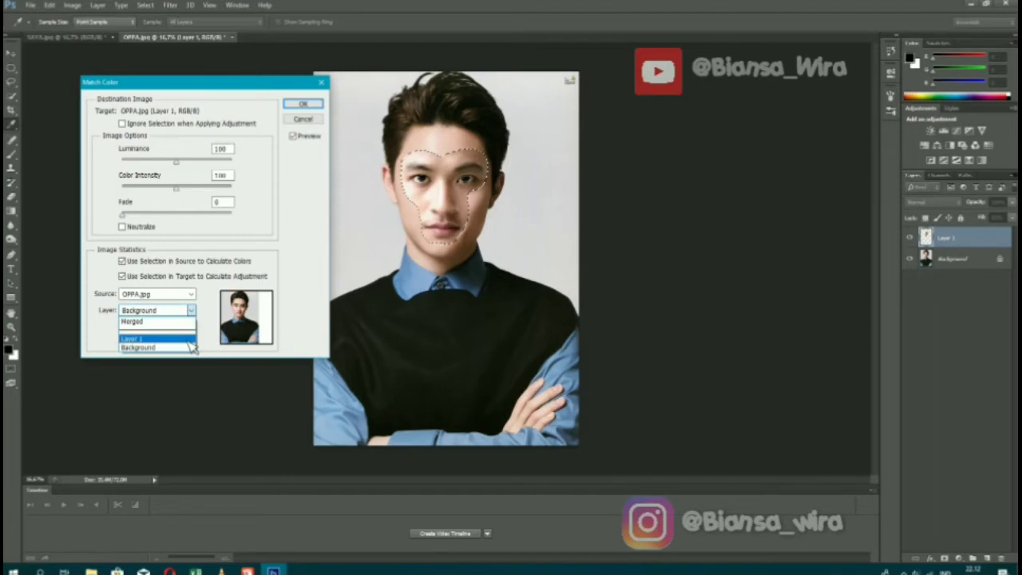
left_click(189, 340)
left_click(191, 311)
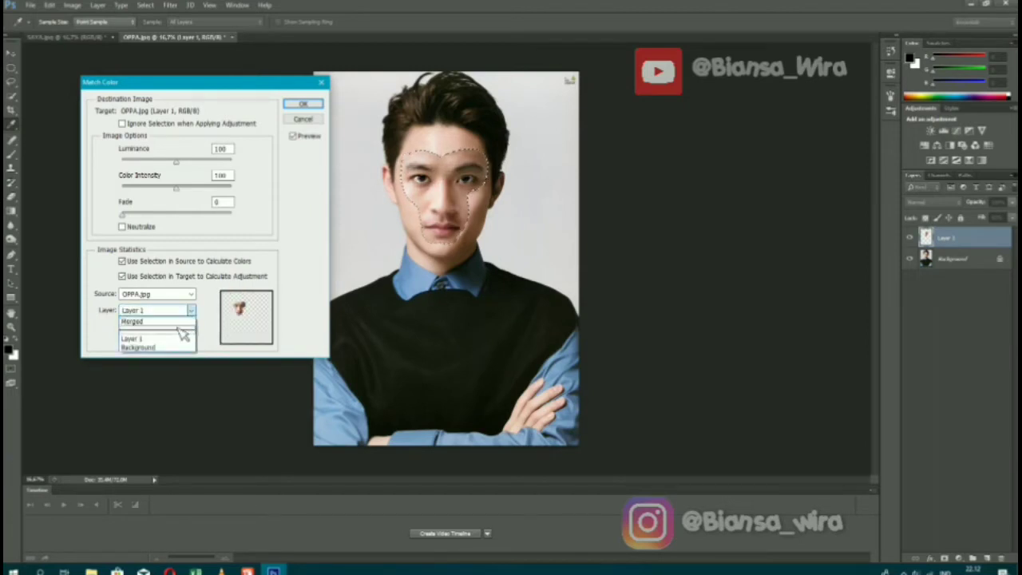
left_click(182, 323)
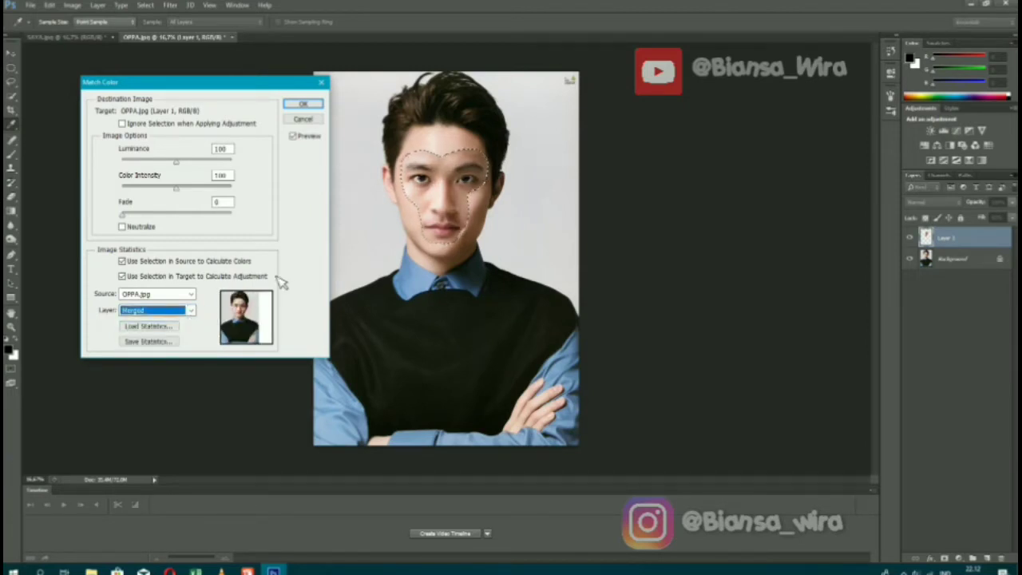
left_click(303, 104)
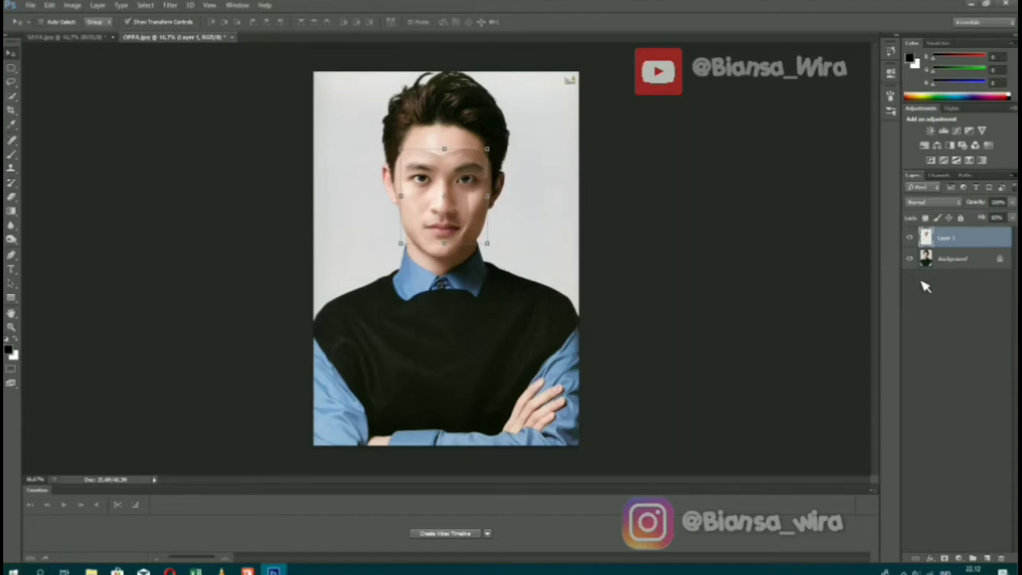
Select the Background layer and zoom in on the face
left_click(971, 269)
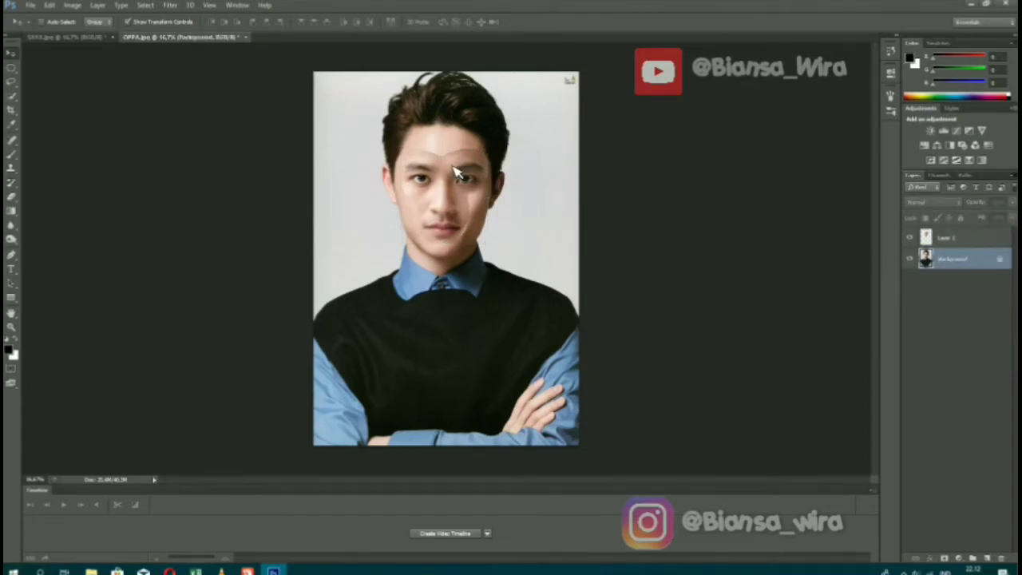
left_click(11, 328)
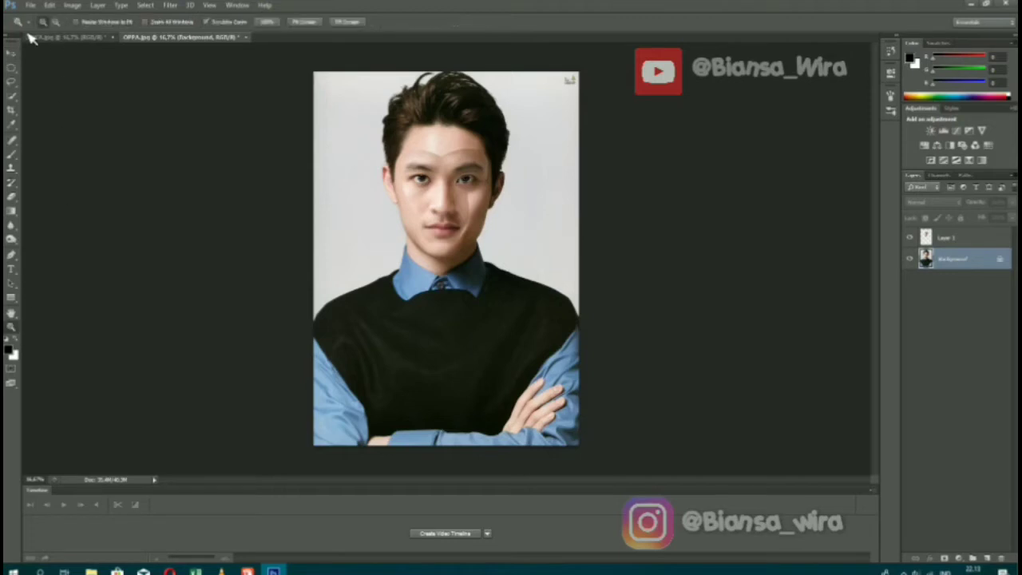
left_click(388, 184)
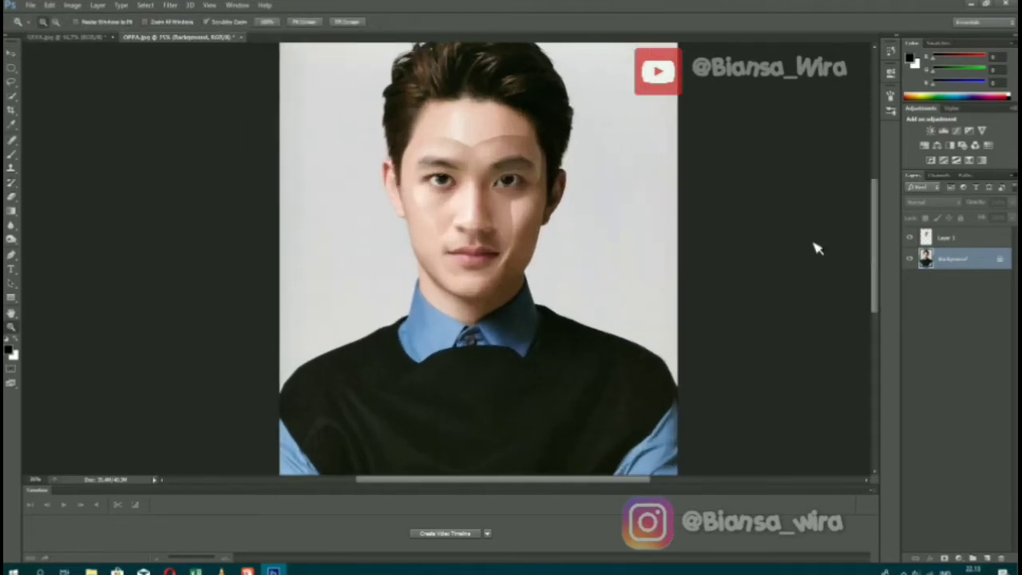
left_click_drag(875, 250, 875, 227)
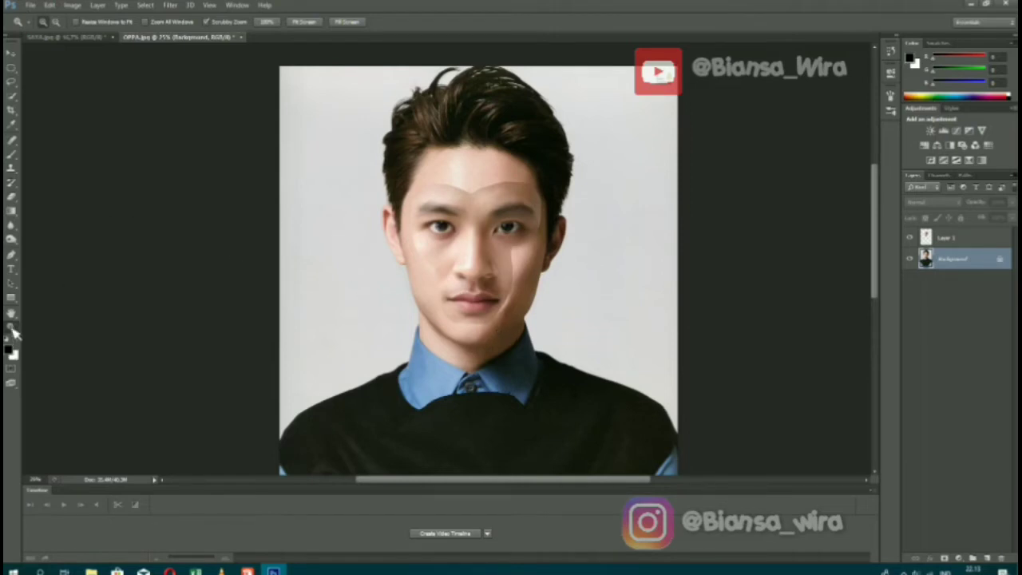
Start duplicating the Background layer, proposed as Background copy
left_click(13, 53)
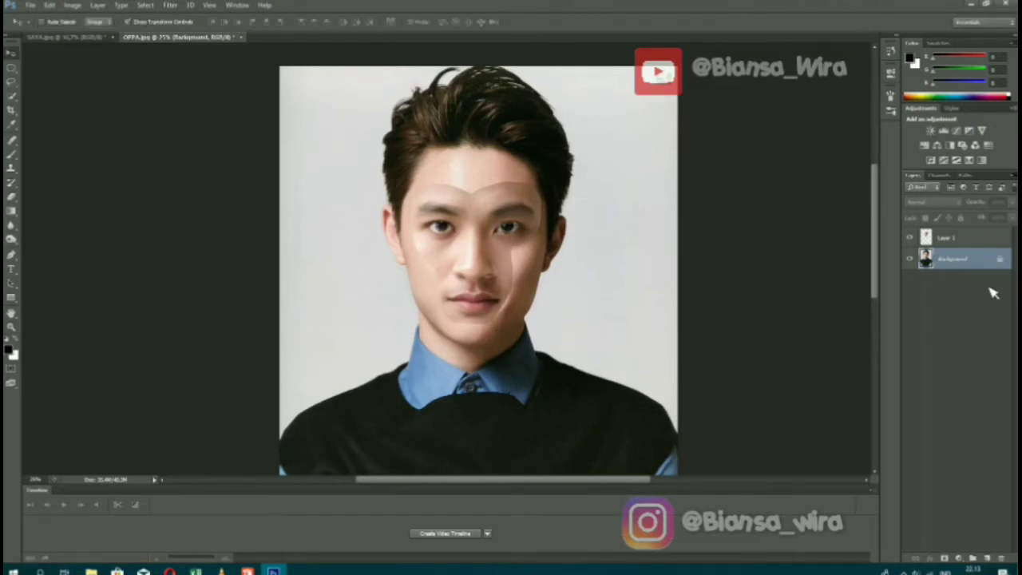
right_click(950, 264)
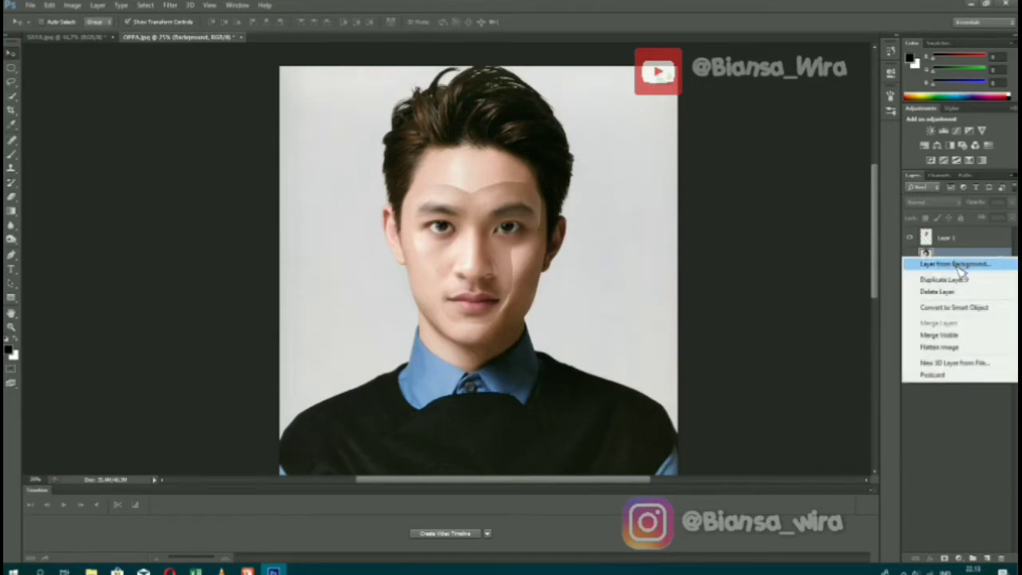
left_click(958, 281)
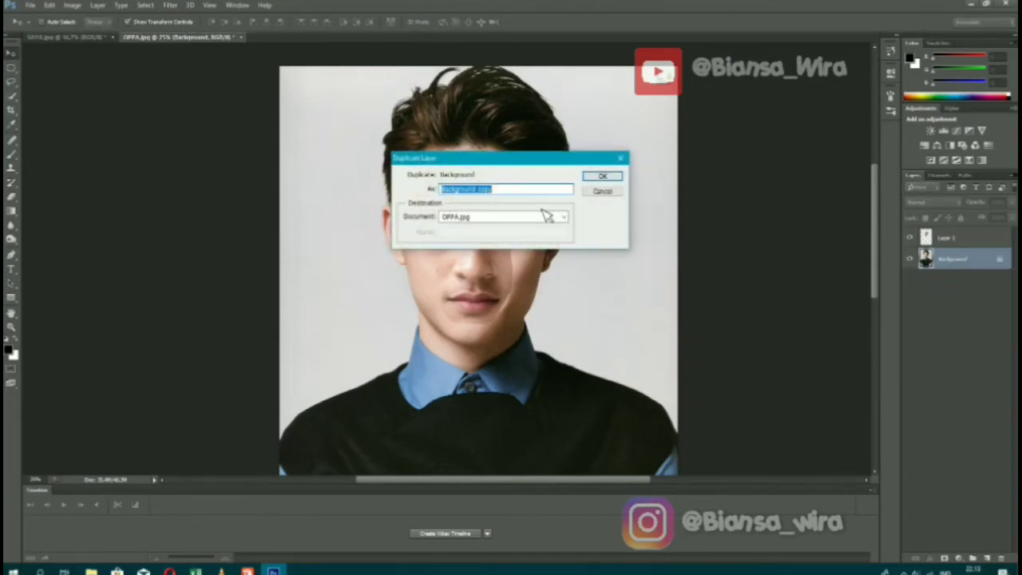
Name the Background duplicate 'badan', then reselect Layer 1 with the pasted face
key("BackSpace")
type("badan")
key("Return")
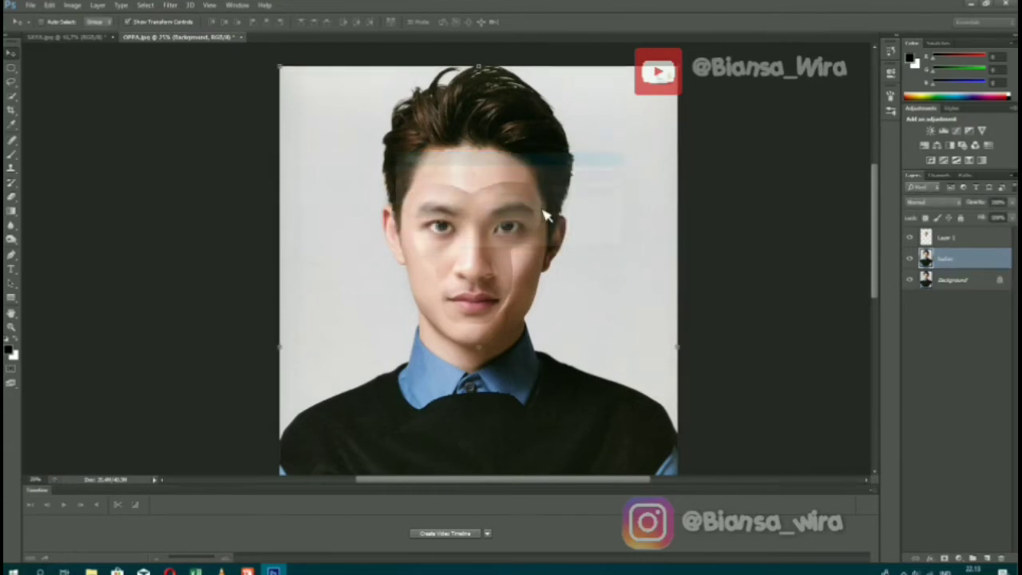
left_click(962, 281)
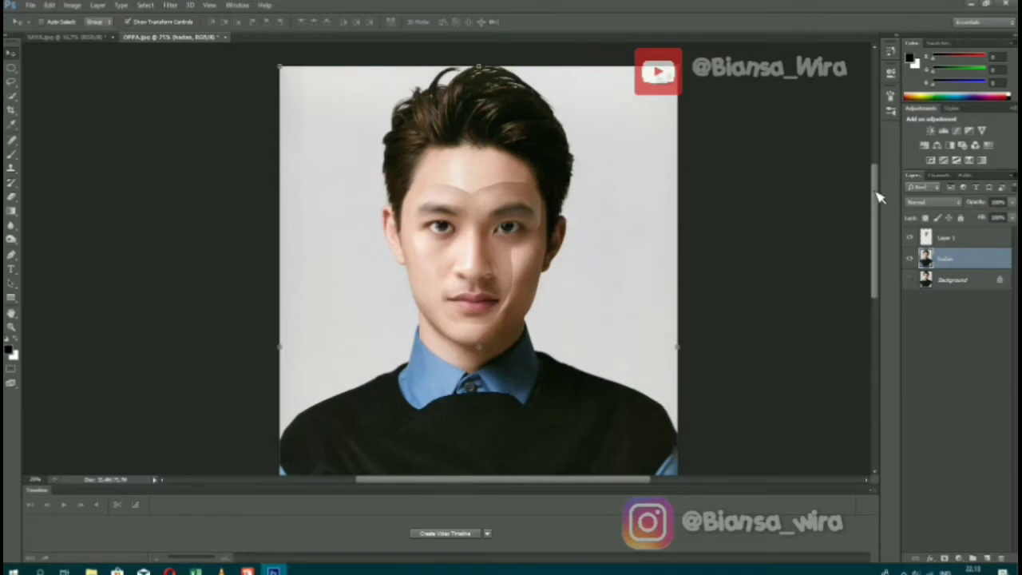
left_click_drag(878, 197, 878, 187)
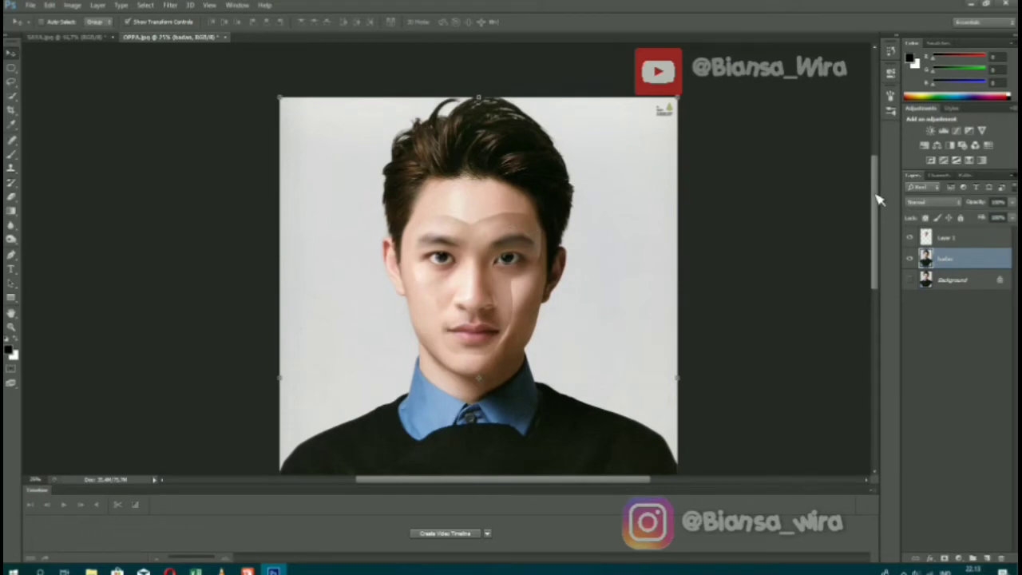
scroll(880, 199, "down", 1)
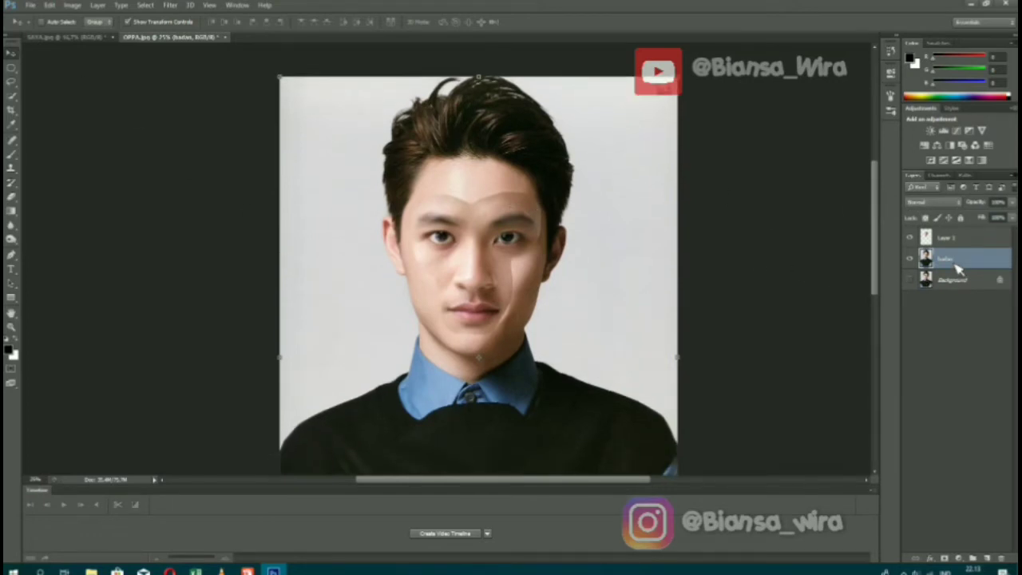
left_click(947, 239)
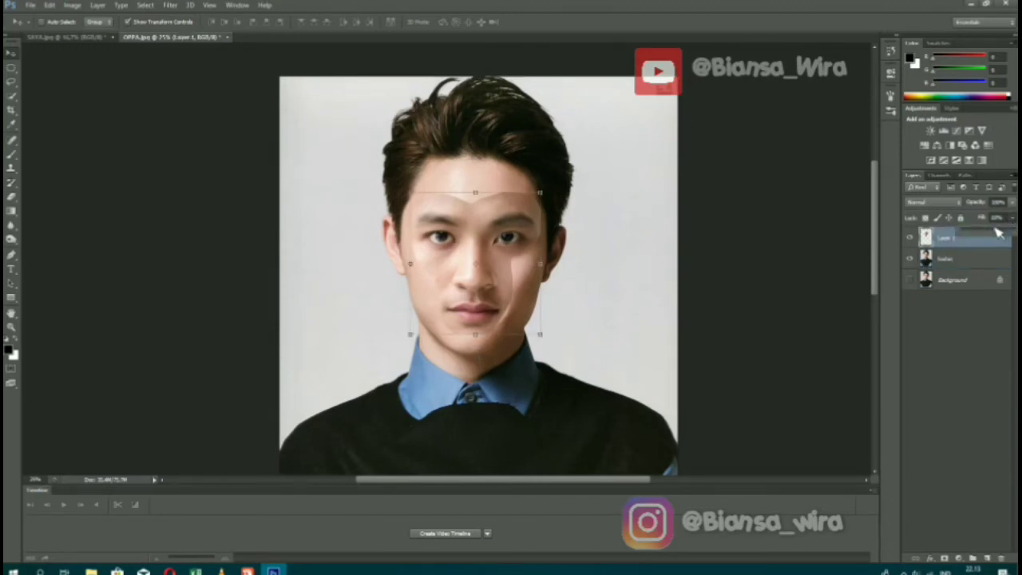
Set Layer 1 opacity to 100% and load its face outline, contracted slightly inward
left_click_drag(1000, 237, 1013, 241)
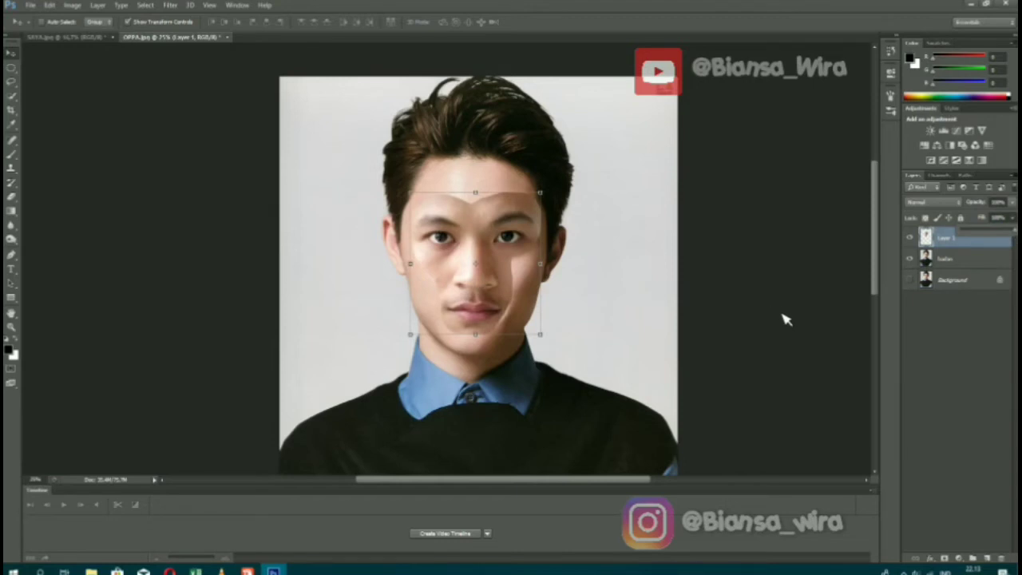
left_click(926, 239, "ctrl")
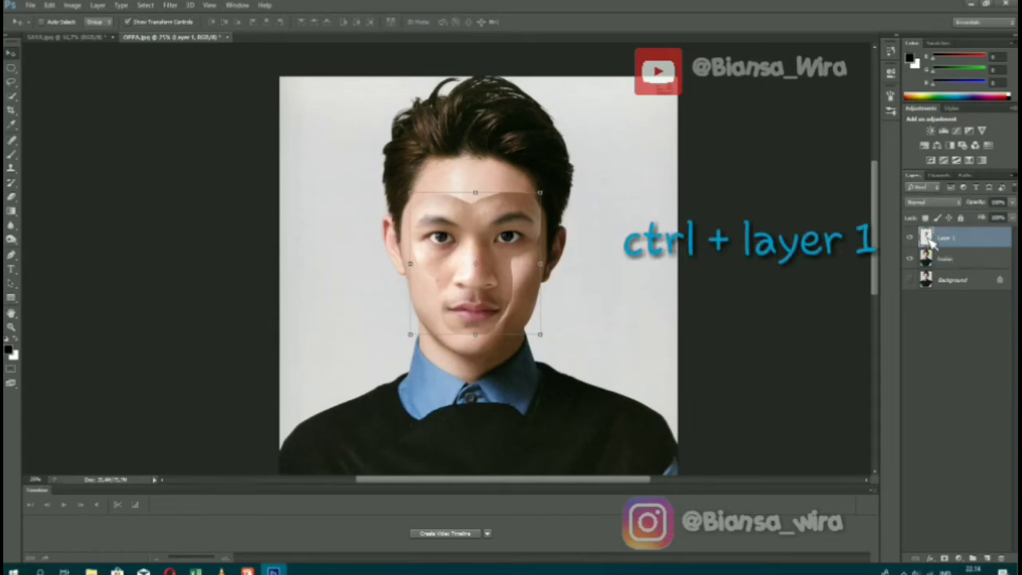
left_click(928, 242, "ctrl")
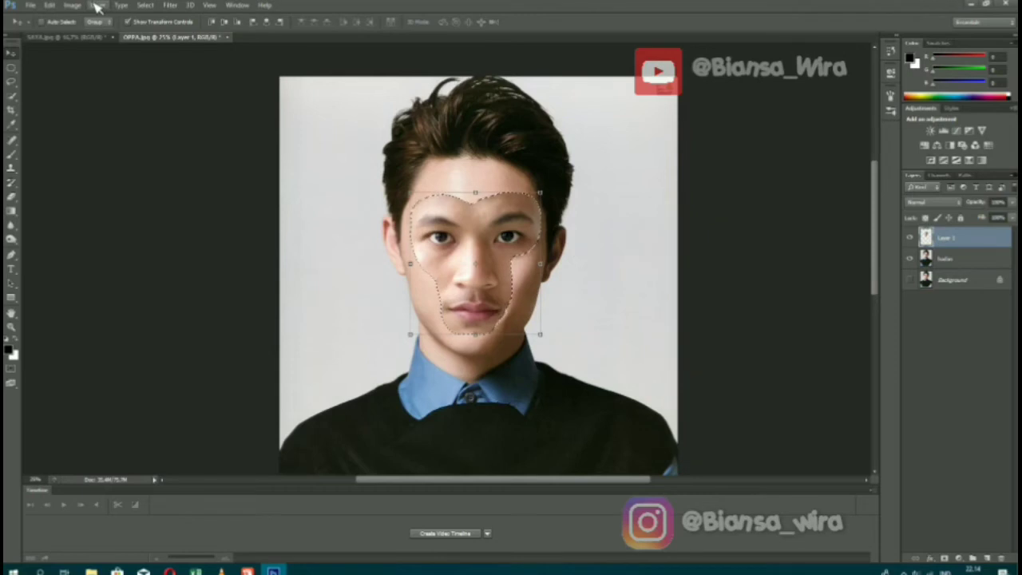
left_click(145, 4)
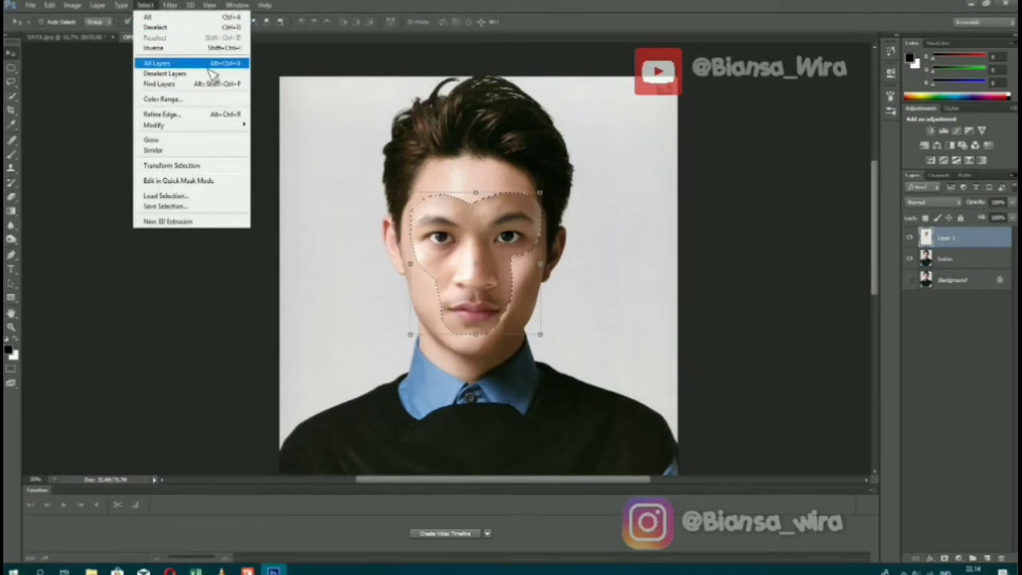
mouse_move(191, 125)
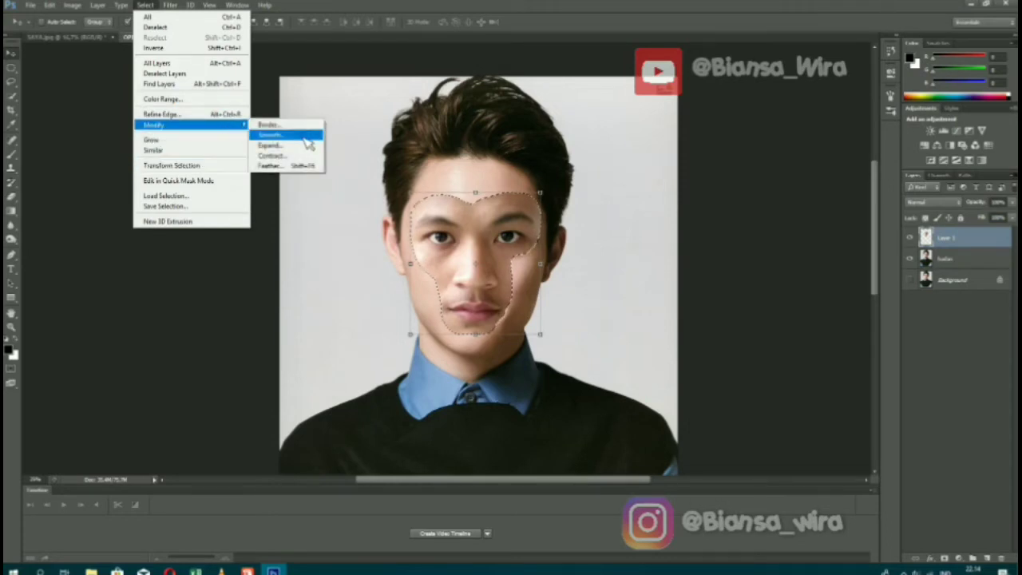
left_click(307, 157)
type("30")
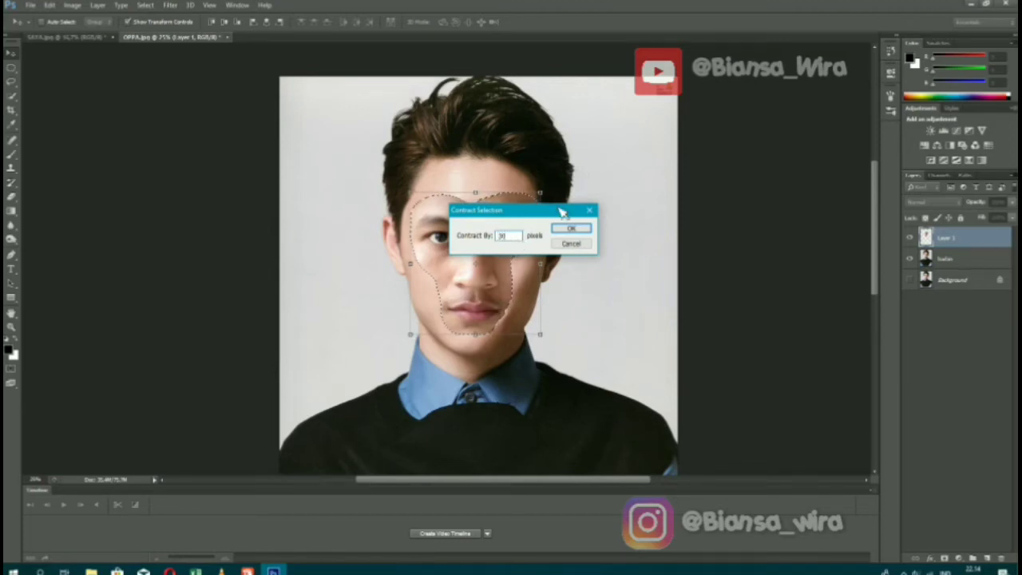
left_click(584, 230)
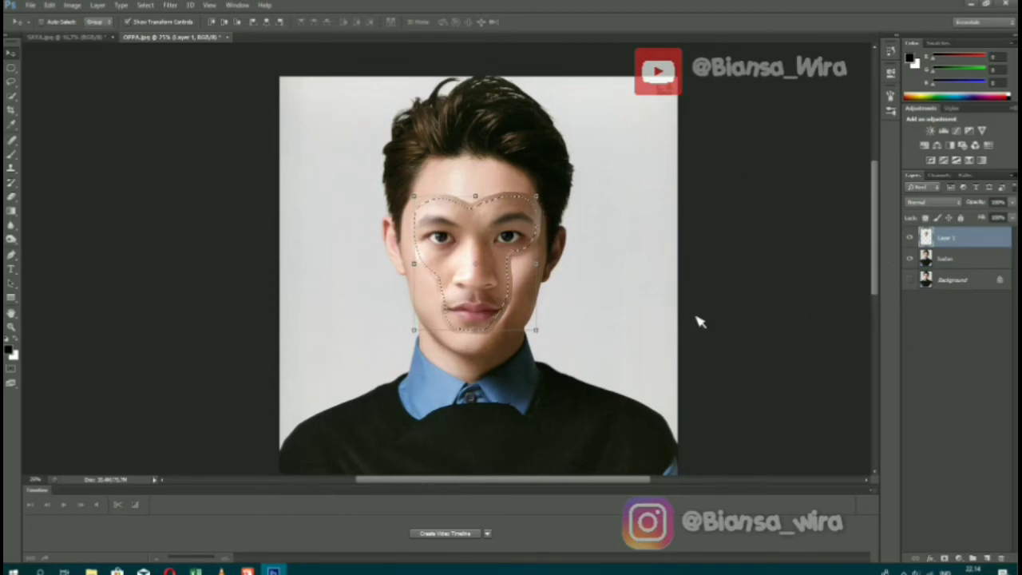
Hide Layer 1, erase the man's face inside the outline on badan, then show Layer 1
left_click(911, 238)
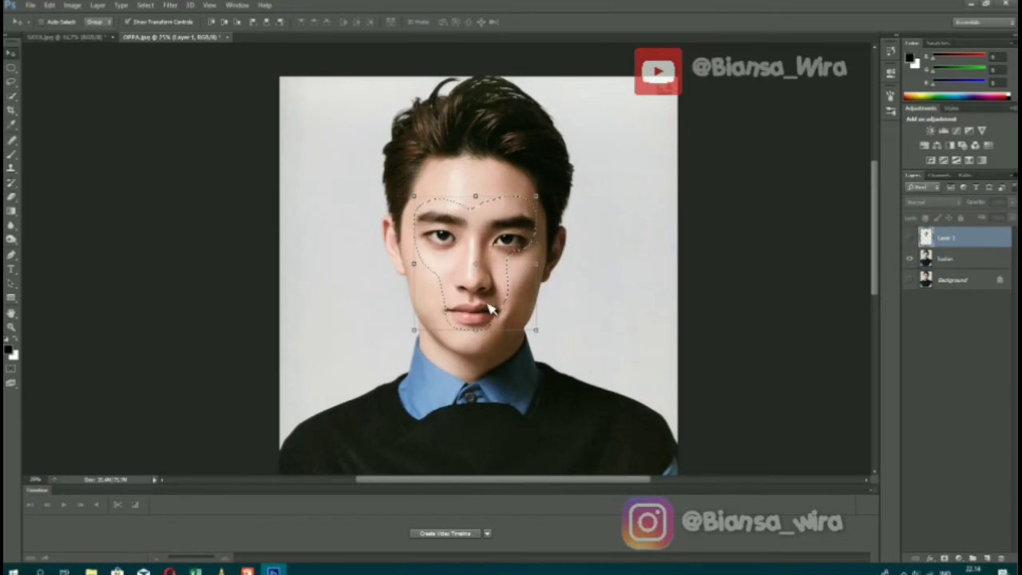
left_click(964, 264)
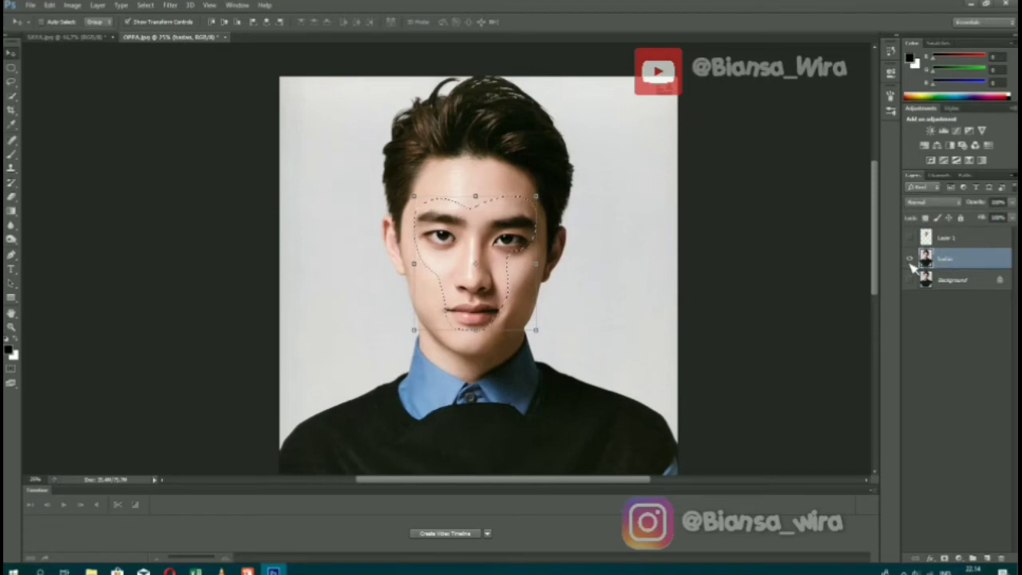
left_click(11, 197)
left_click_drag(455, 277, 525, 229)
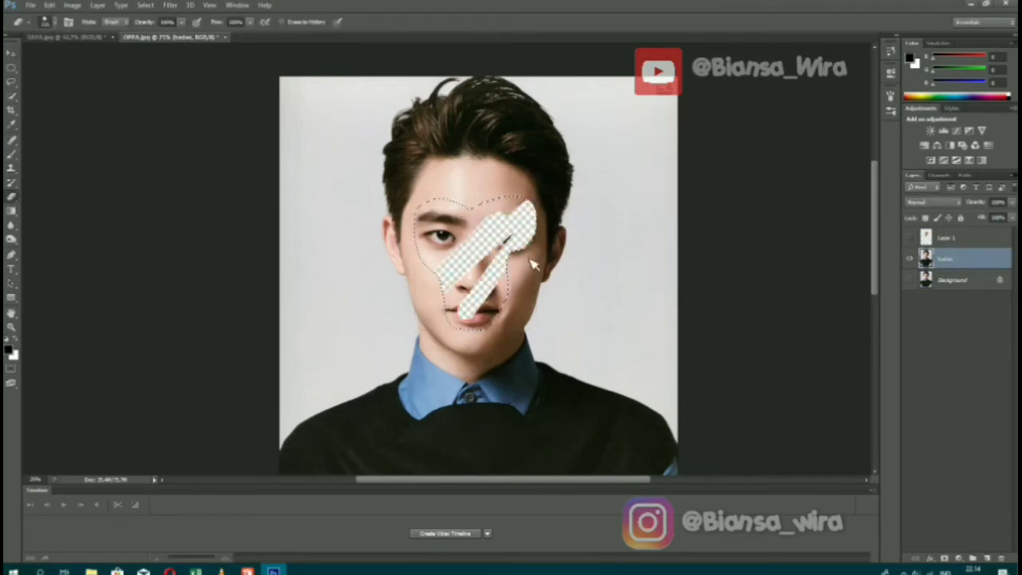
left_click_drag(468, 354, 405, 337)
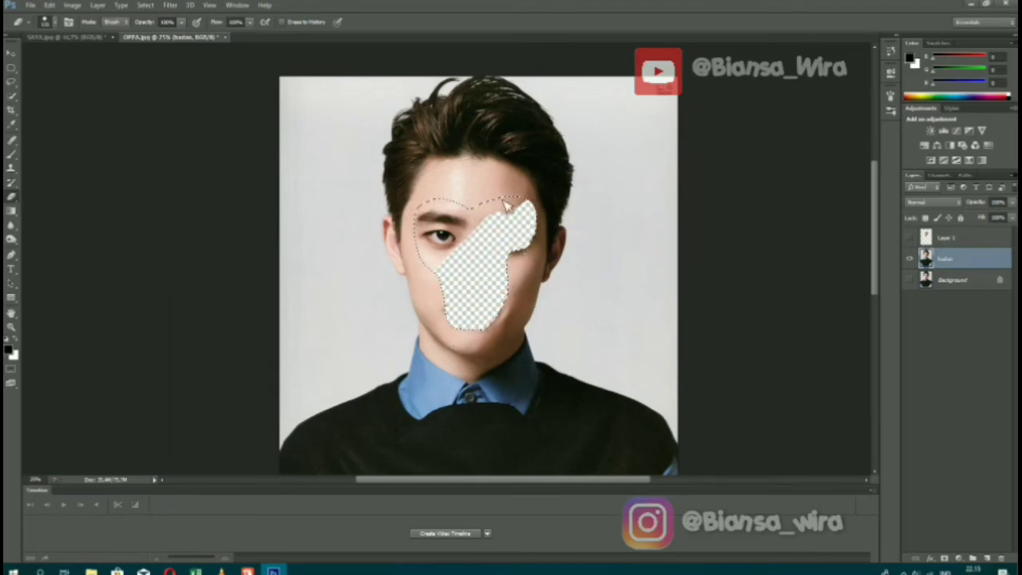
left_click_drag(505, 206, 440, 210)
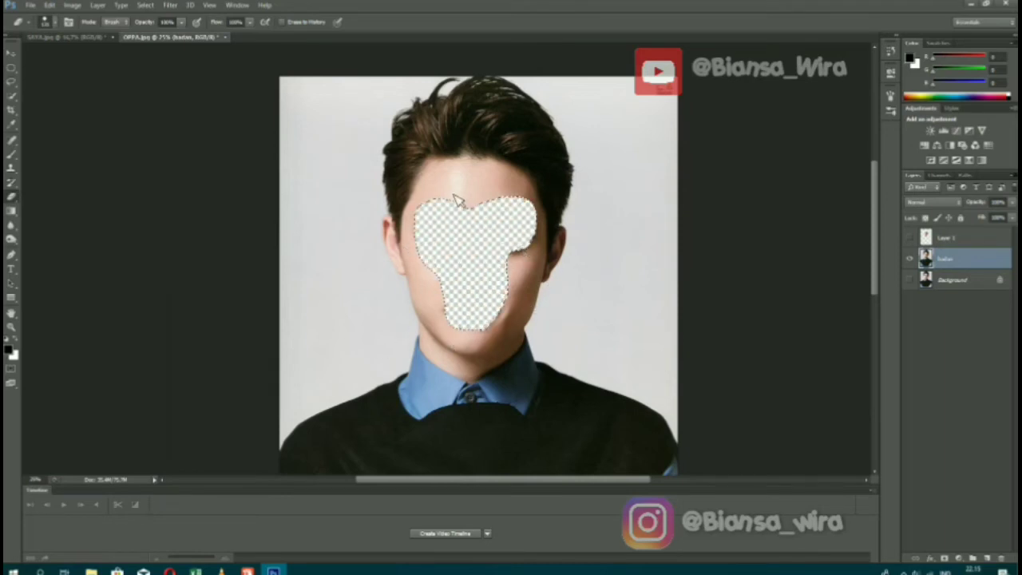
left_click(910, 238)
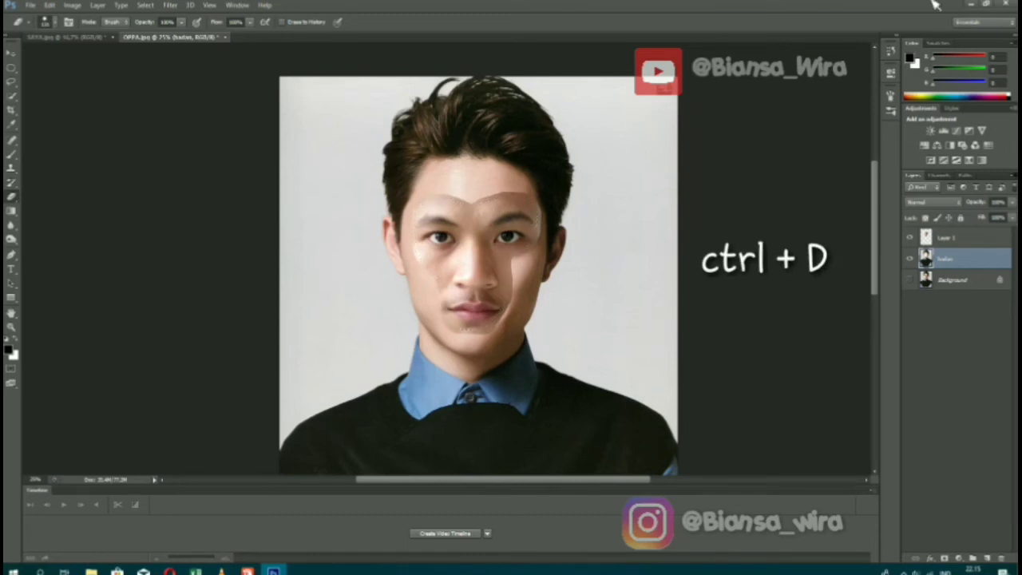
Auto-blend Layer 1 and Badan as Panorama with Seamless Tones, leaving Layer 1 selected
left_click(973, 239, "ctrl")
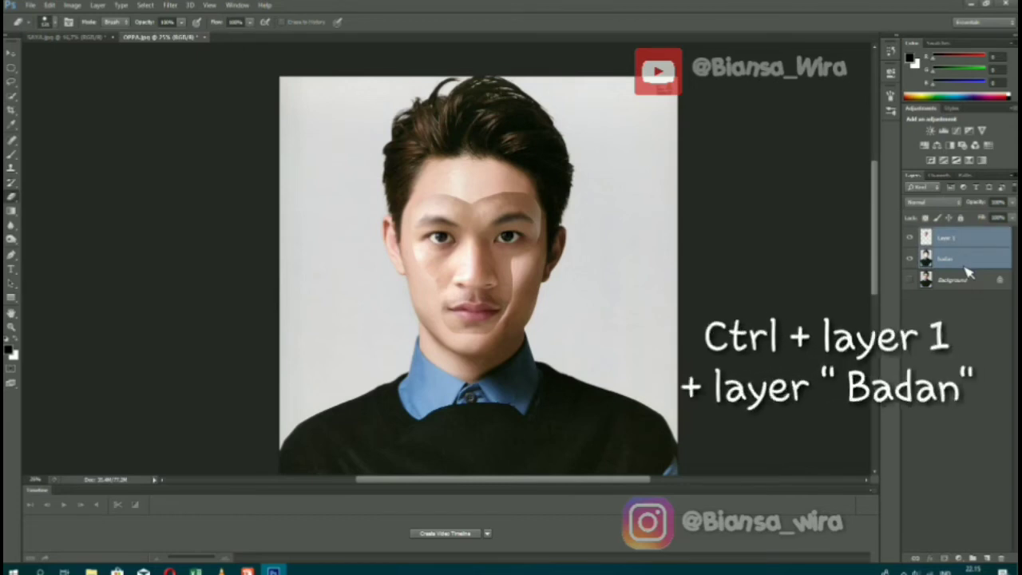
left_click(72, 4)
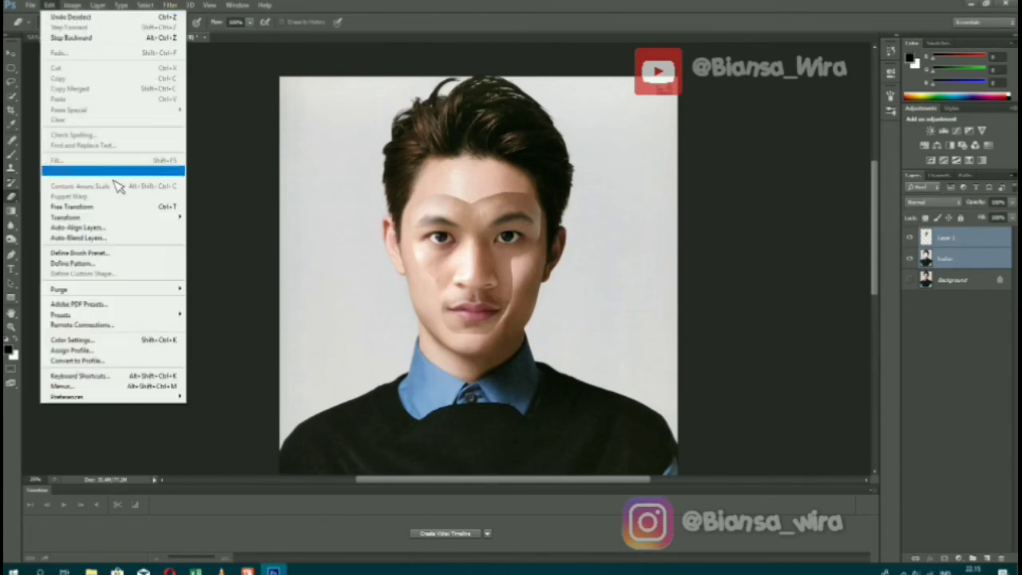
left_click(122, 244)
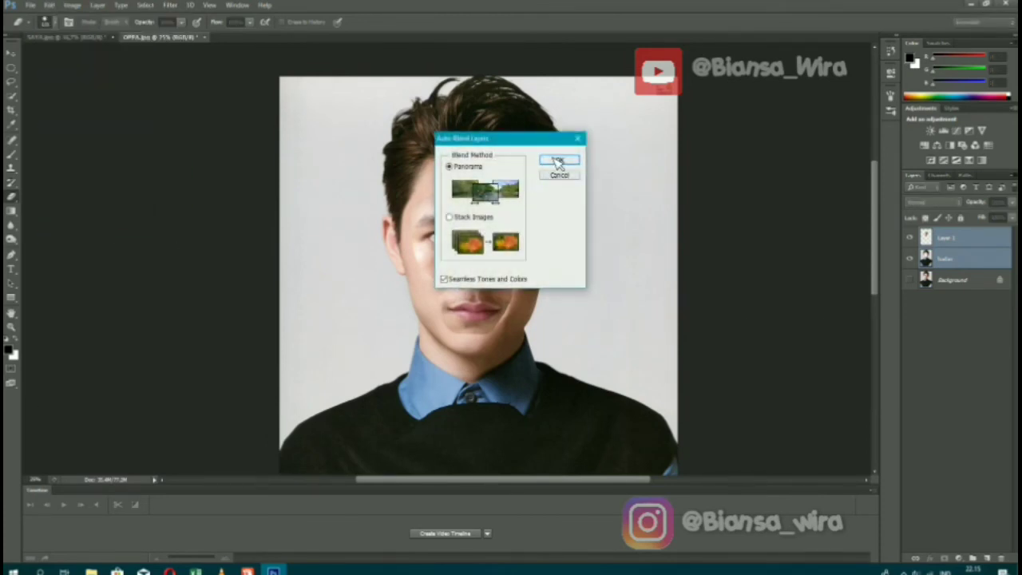
left_click(558, 164)
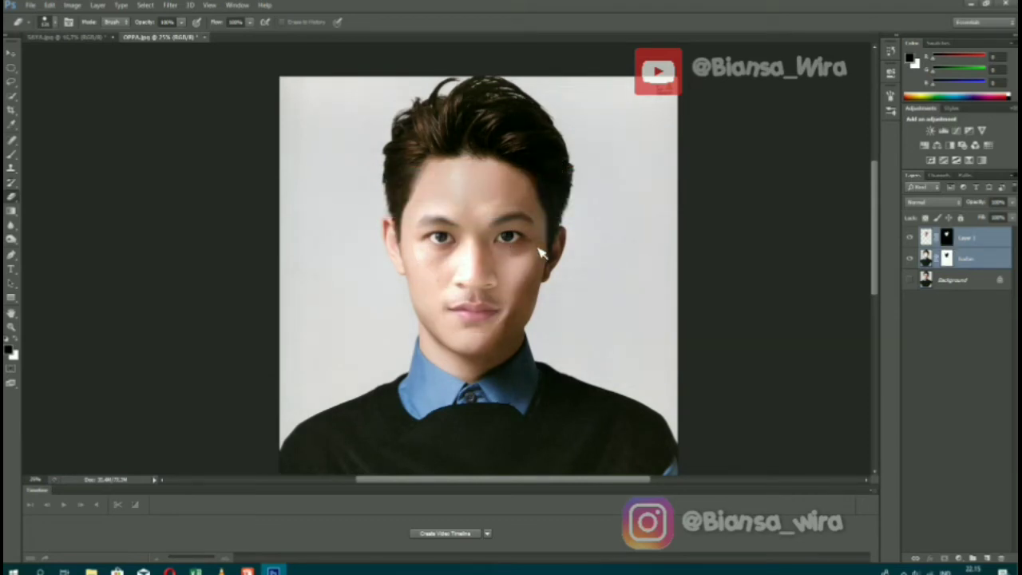
left_click(965, 243)
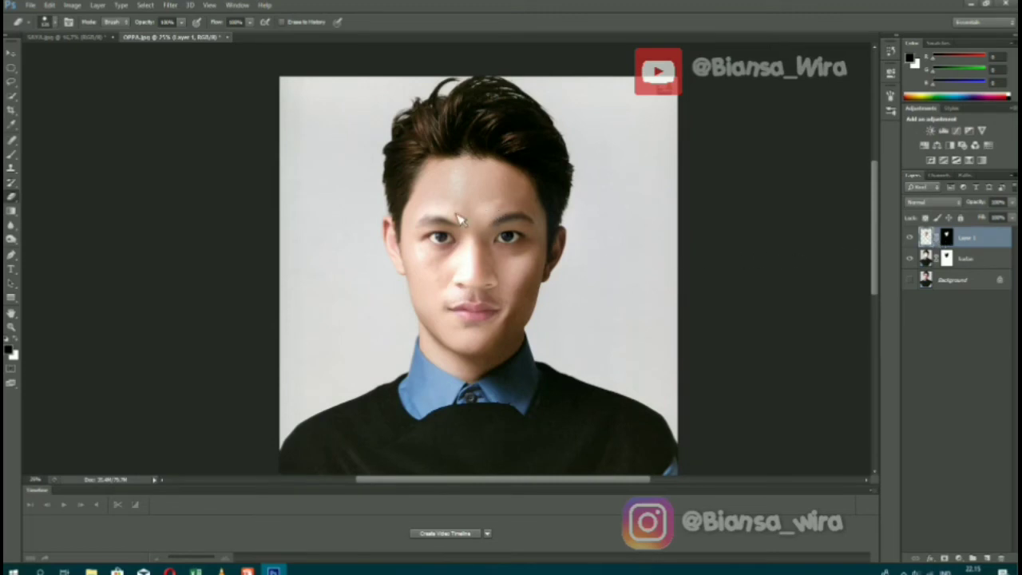
Zoom in on the face to inspect the auto-blended seams
left_click(11, 328)
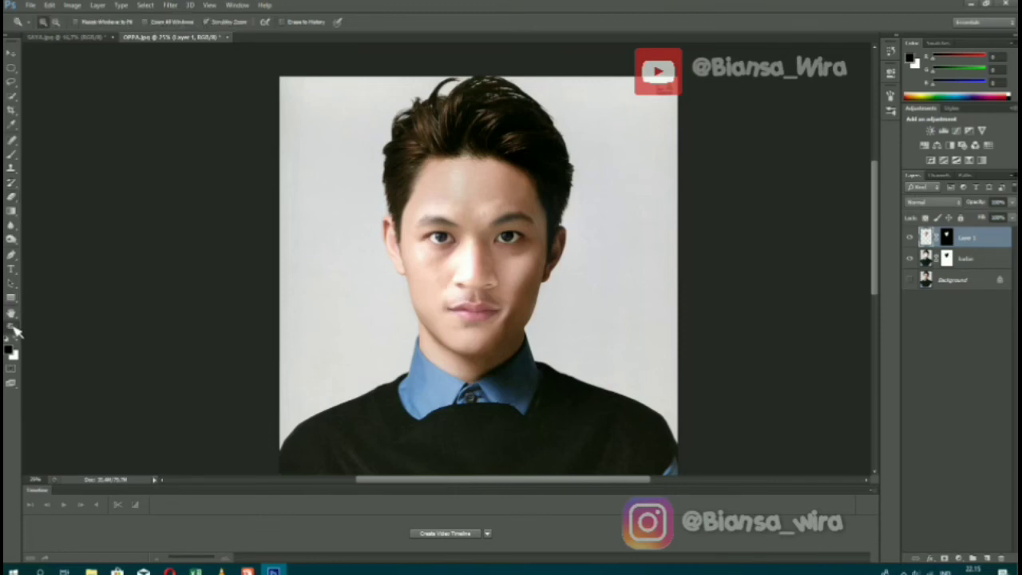
left_click(491, 290)
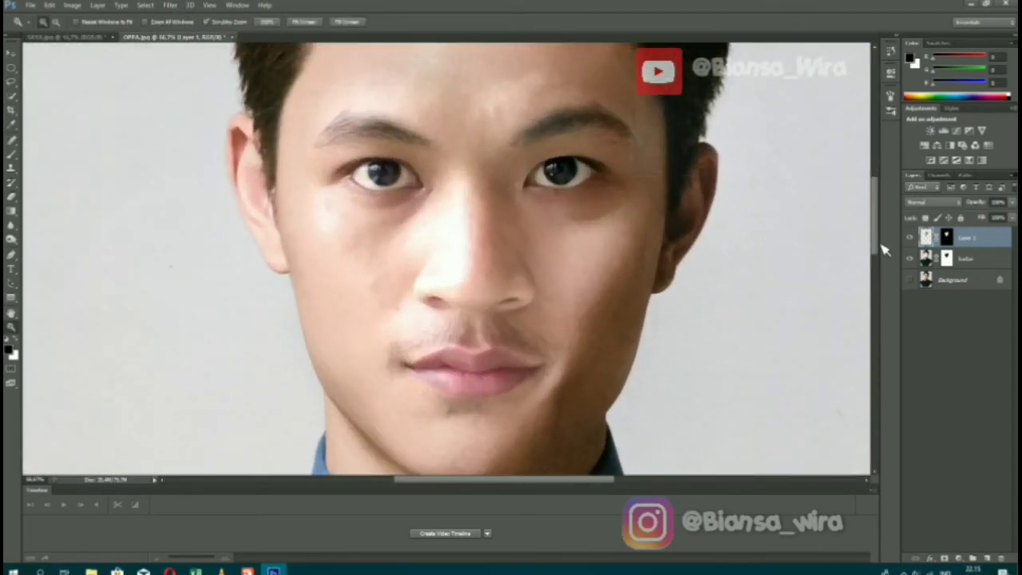
left_click_drag(876, 244, 874, 214)
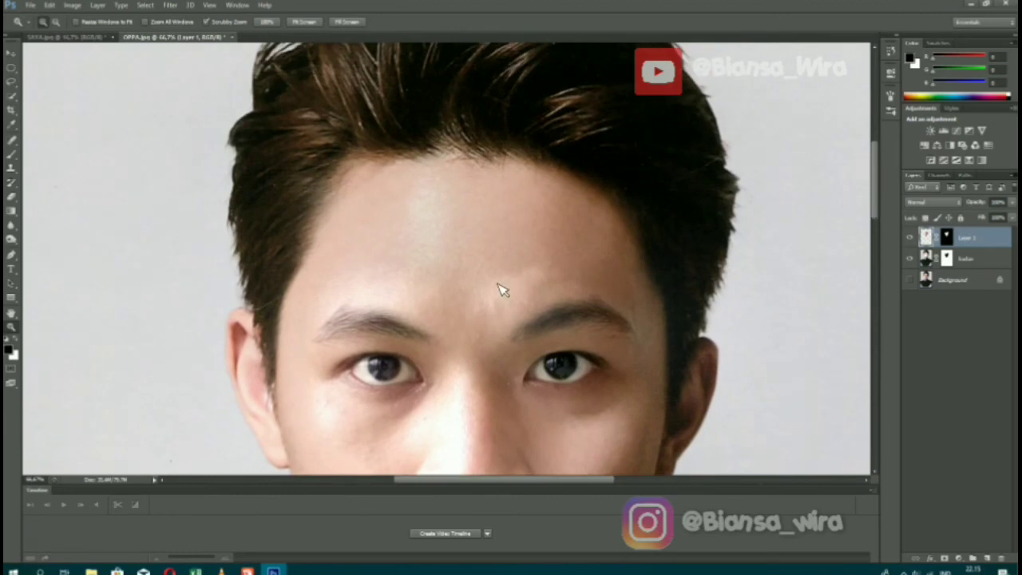
scroll(376, 210, "down", 1)
scroll(378, 210, "down", 3)
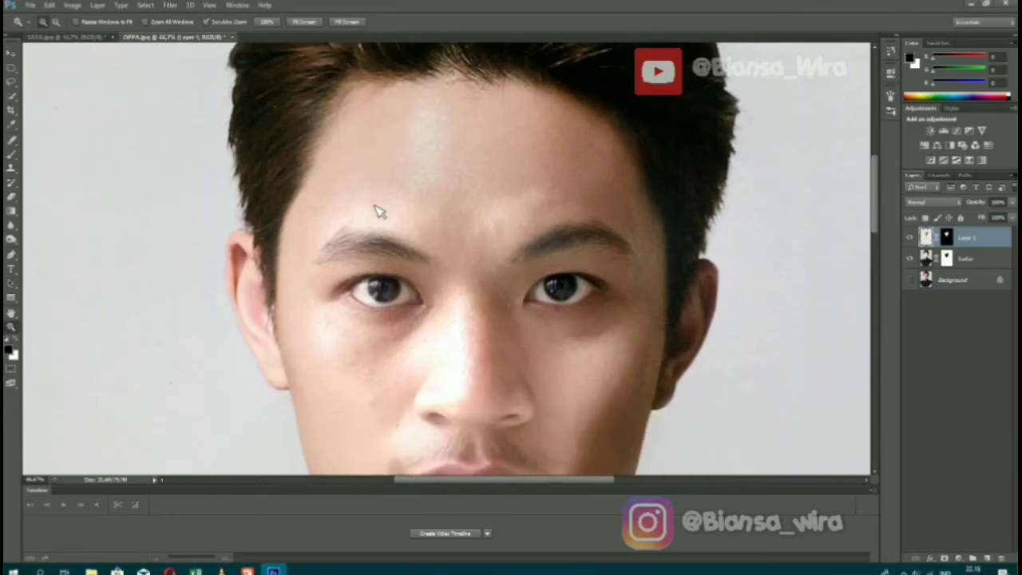
scroll(379, 210, "down", 2)
Zoom back out to the face and sweater and add an empty Layer 2 on top
left_click(56, 21)
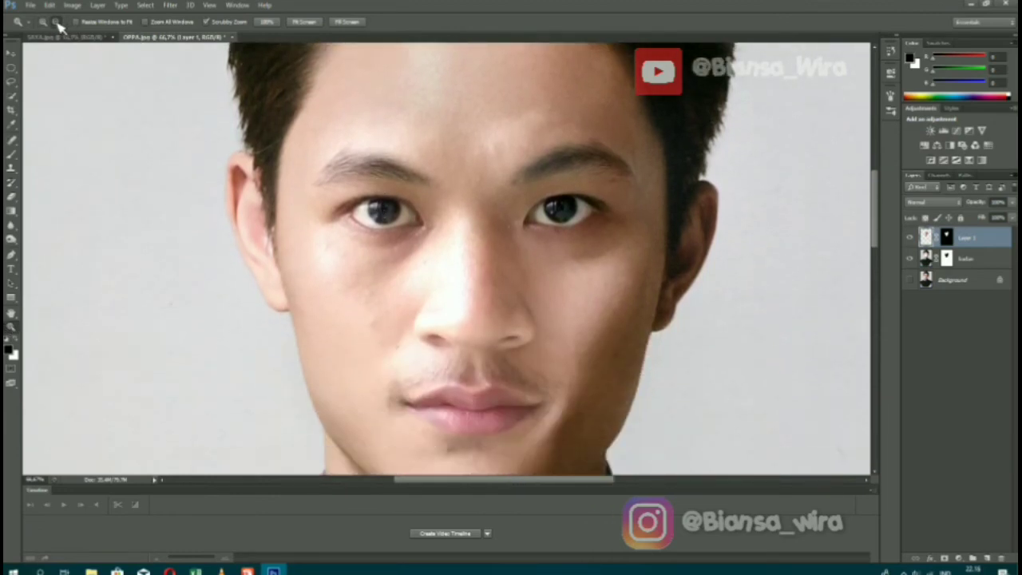
left_click(72, 129)
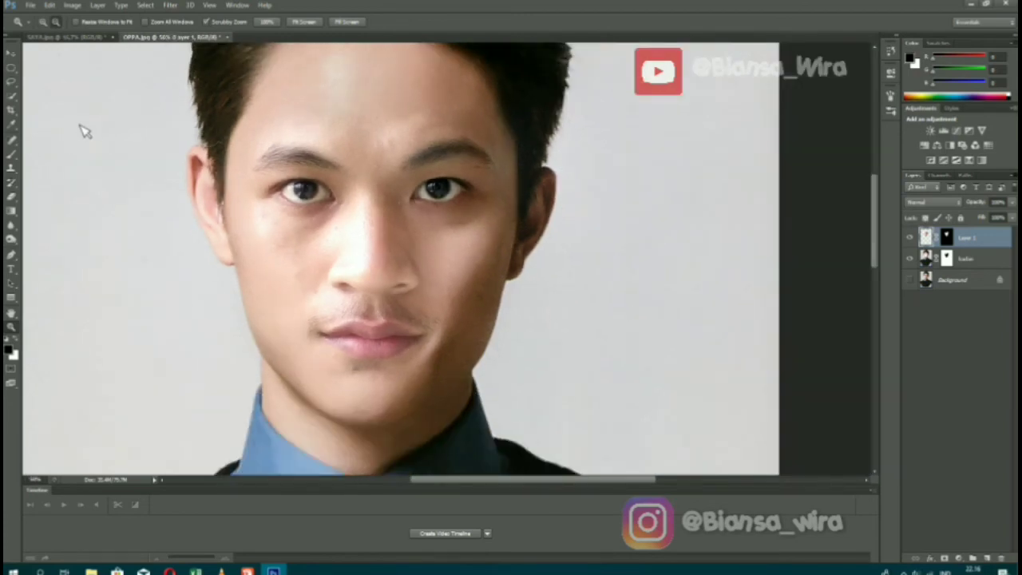
left_click(85, 131)
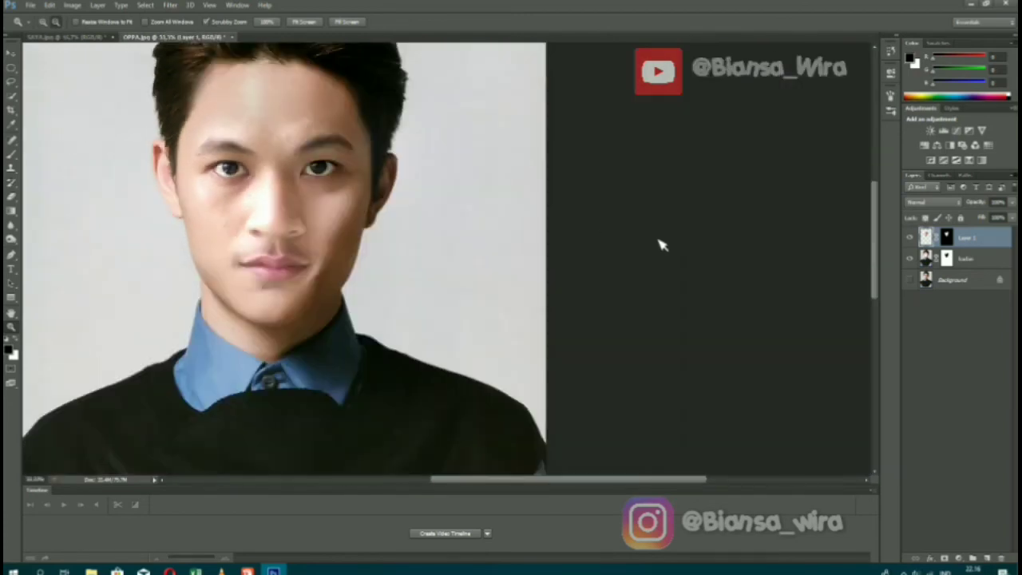
left_click_drag(879, 269, 879, 248)
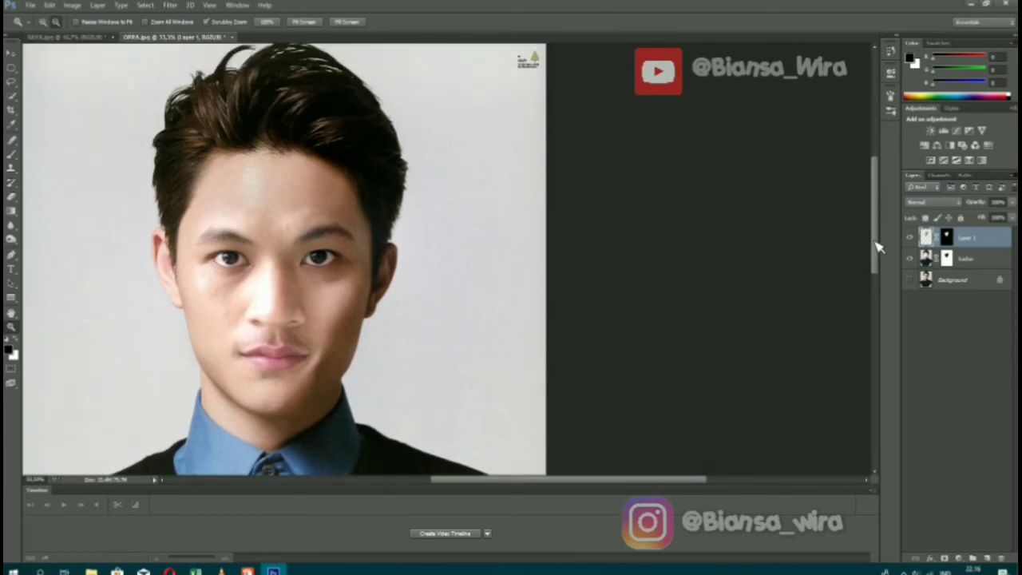
left_click(989, 559)
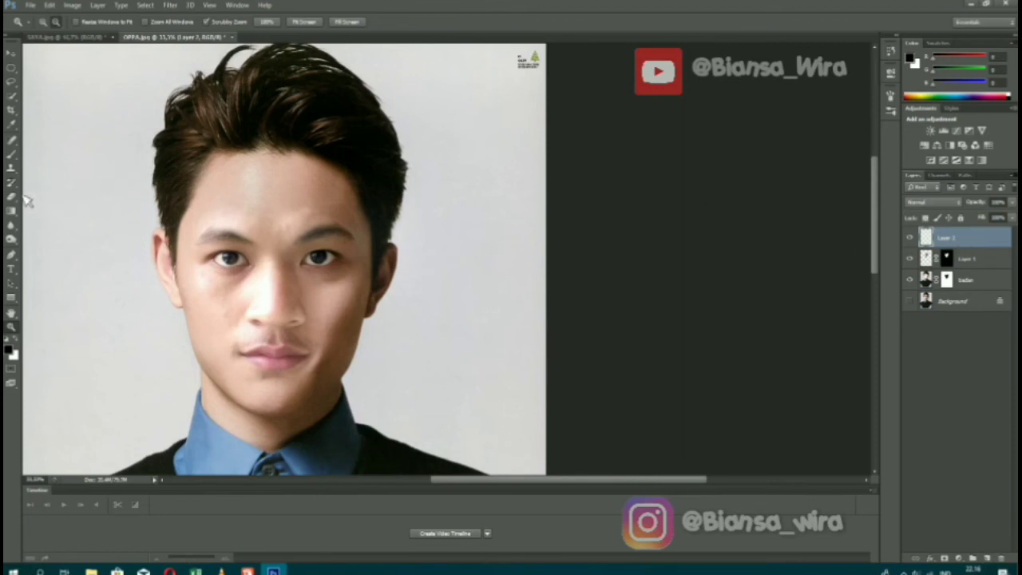
Set up the Spot Healing Brush with Sample All Layers and an adjusted brush size
left_click(14, 144)
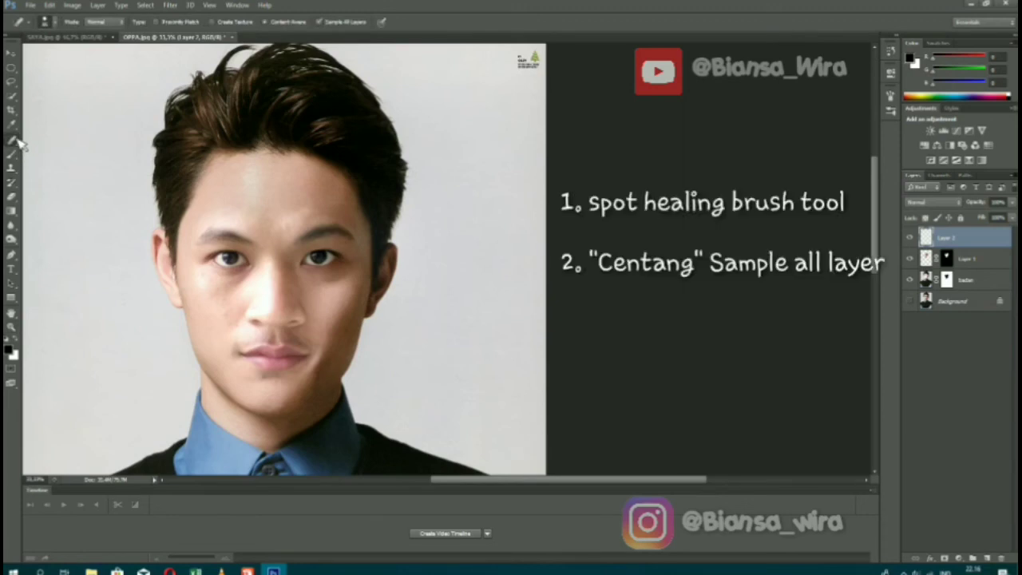
left_click(320, 22)
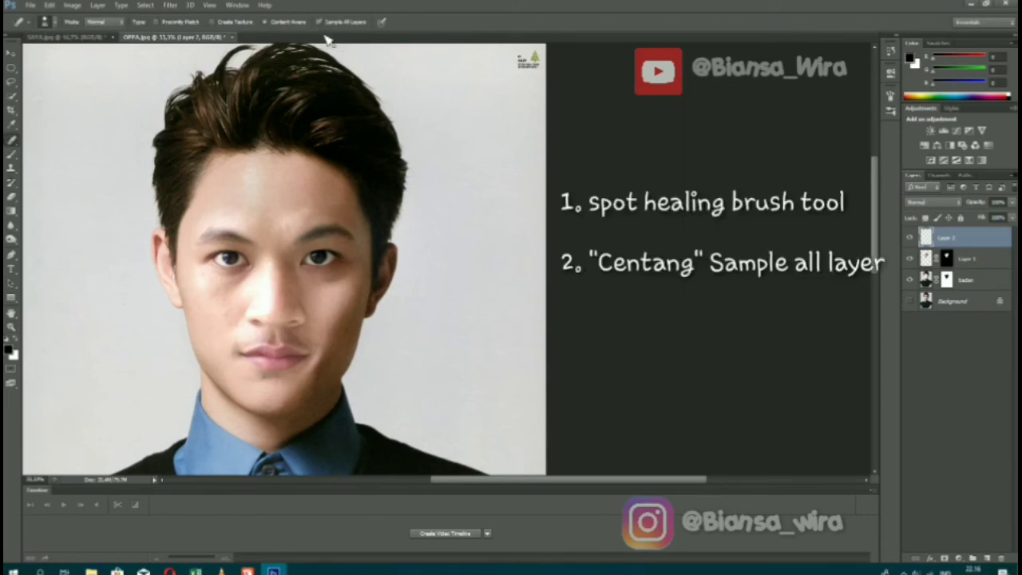
left_click(58, 25)
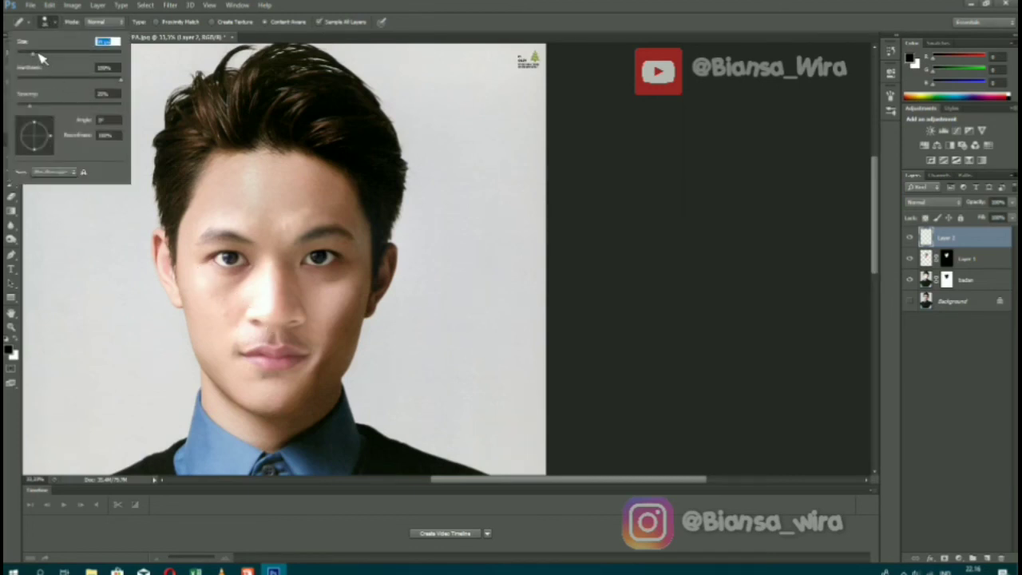
left_click(218, 217)
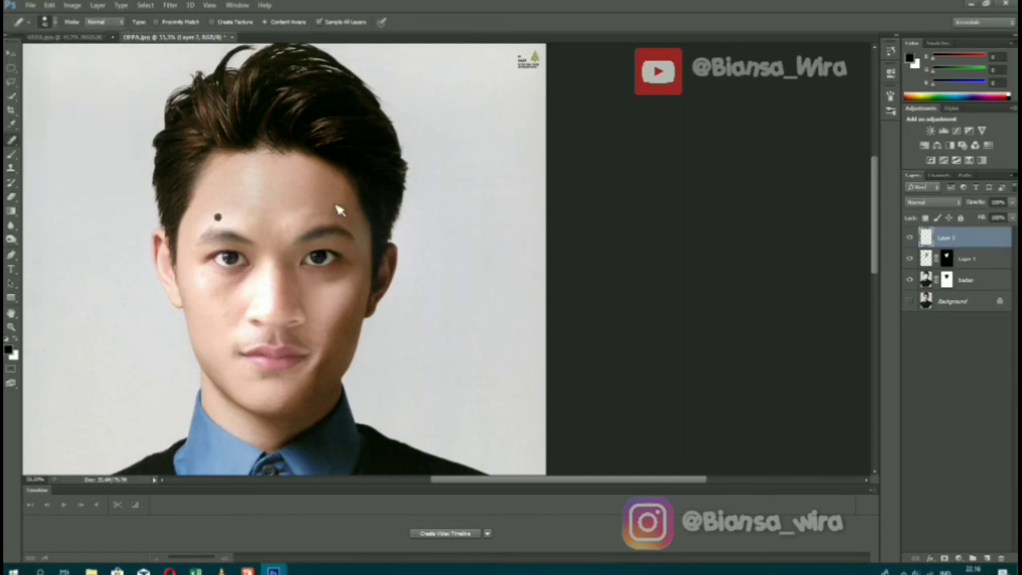
left_click(49, 5)
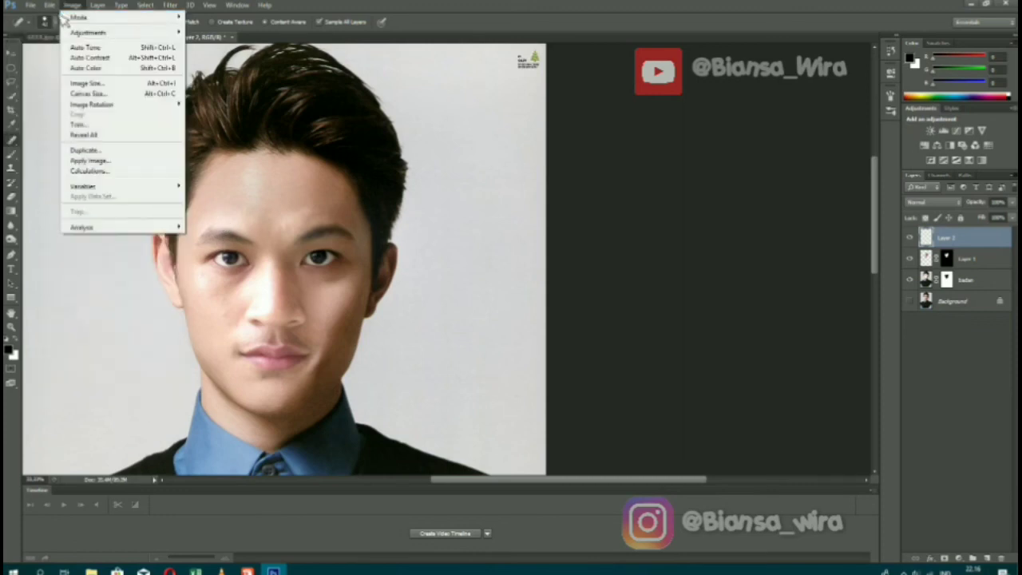
left_click(72, 40)
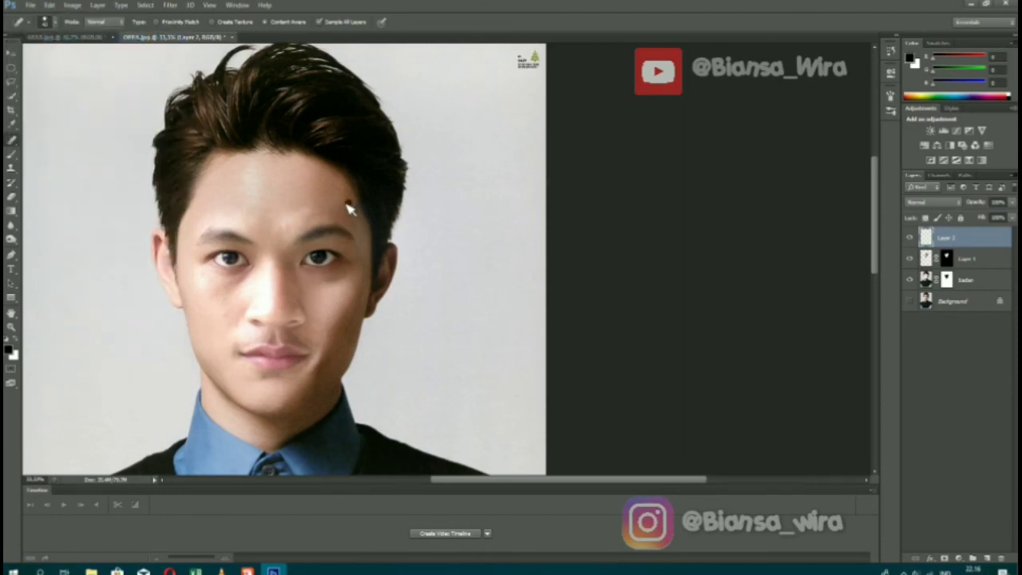
Heal blemishes across the forehead, both cheeks and the hairline by the right ear
left_click_drag(349, 206, 316, 212)
left_click_drag(206, 214, 201, 241)
left_click_drag(368, 278, 365, 313)
left_click_drag(364, 240, 359, 225)
left_click_drag(199, 271, 204, 296)
mouse_move(255, 213)
left_mouse_down()
mouse_move(274, 222)
mouse_move(318, 212)
left_mouse_up()
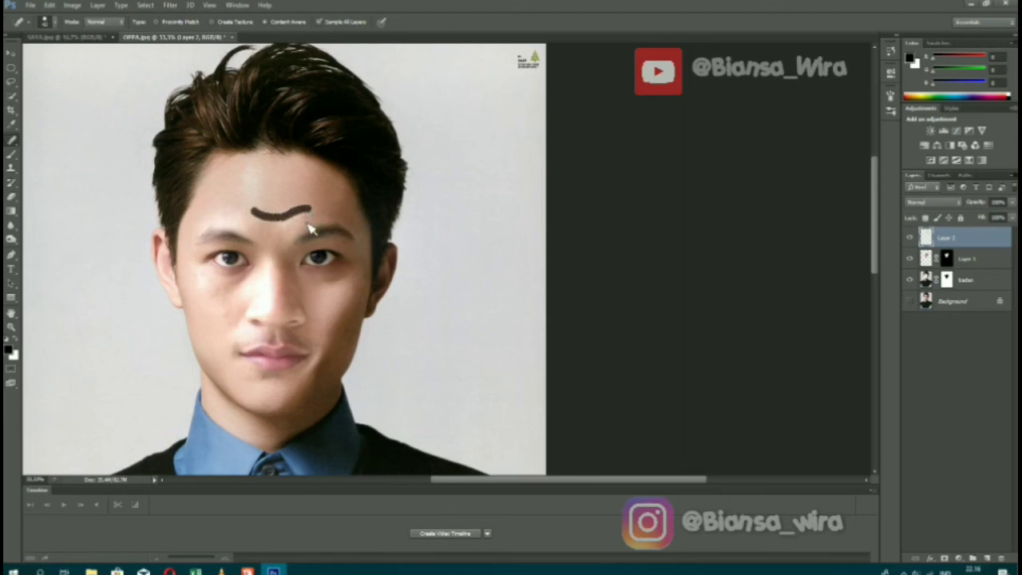
left_click(246, 211)
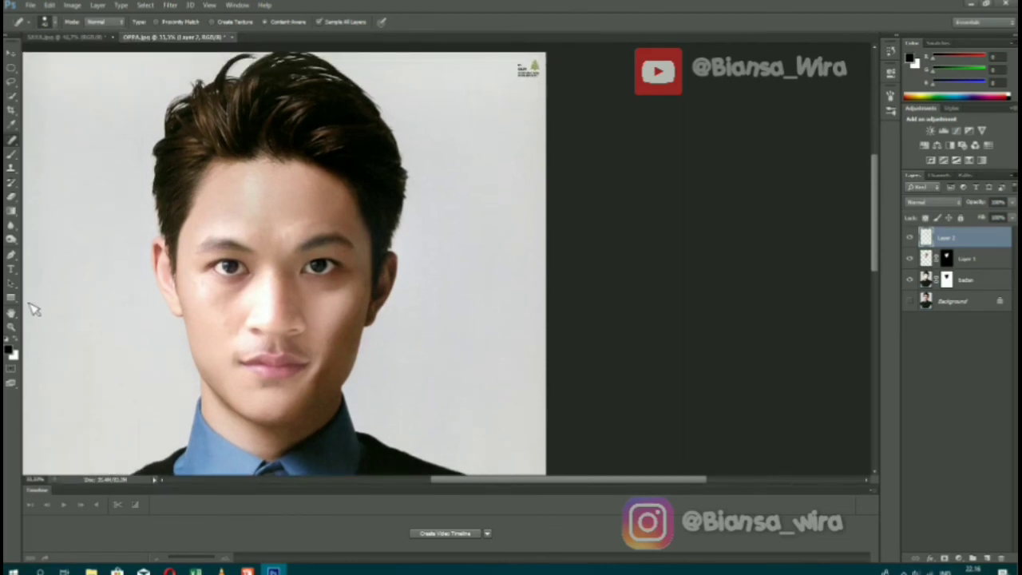
left_click(11, 326)
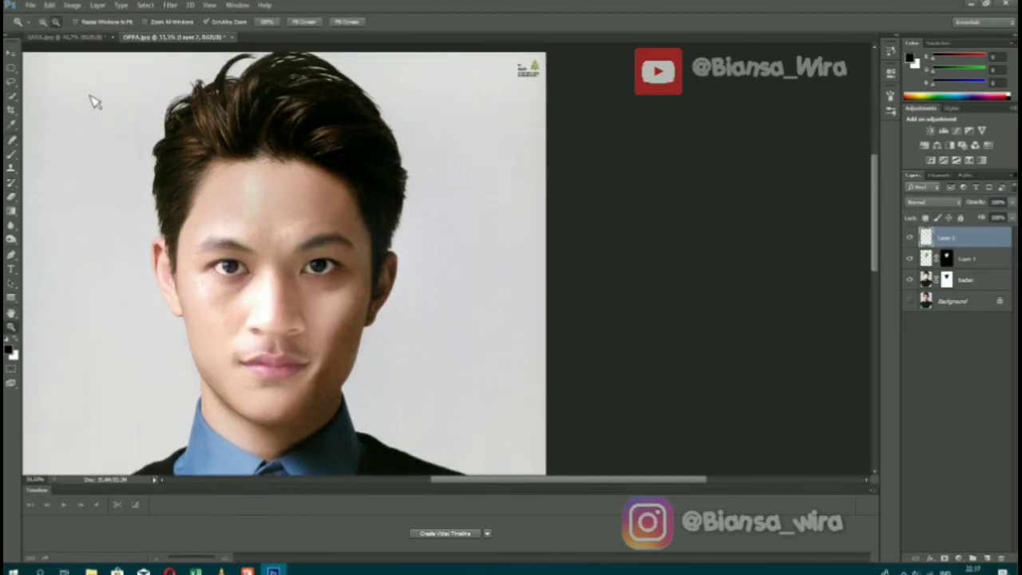
Zoom out to show the full portrait of the man in the sweater with the swapped face
left_click(91, 100, "alt")
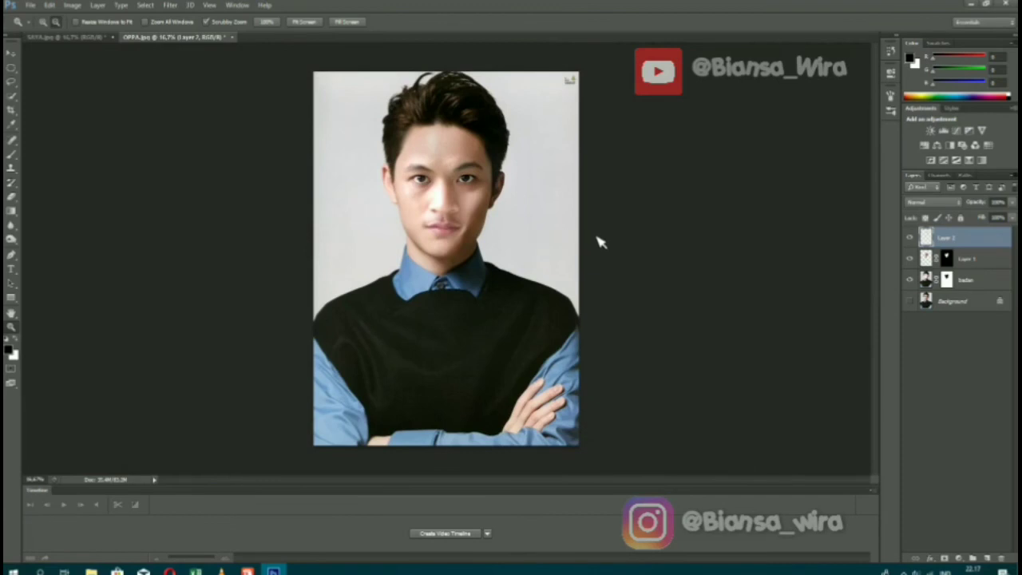